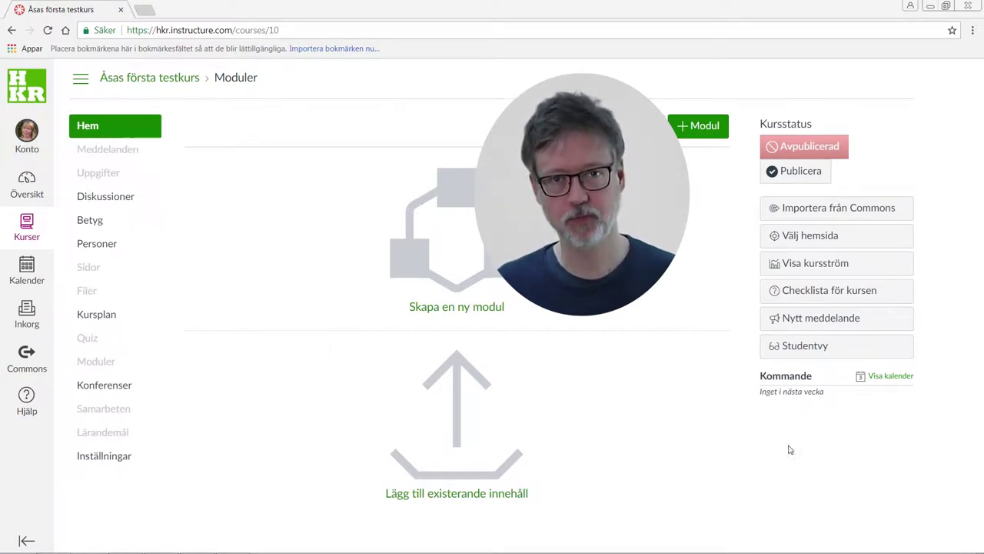
Step: Create a course module named Kursintroduktion and publish it
left_click(477, 247)
left_click(478, 246)
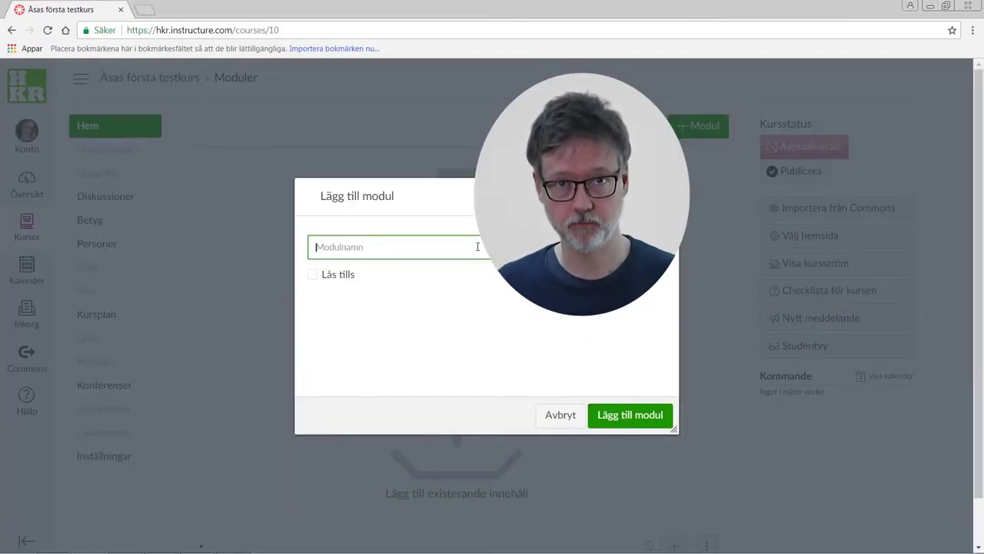
type("Kur")
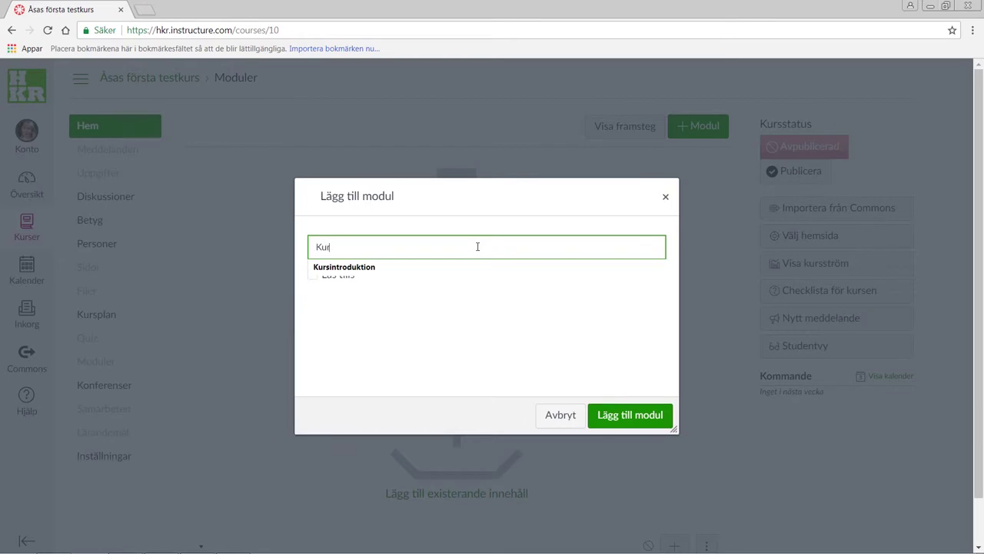
type("s")
left_click(443, 268)
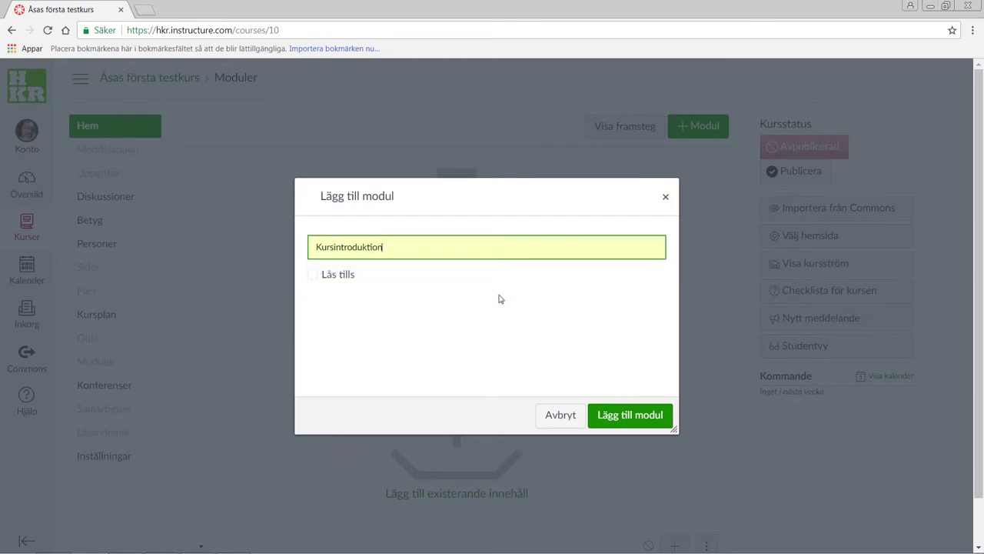
left_click(616, 422)
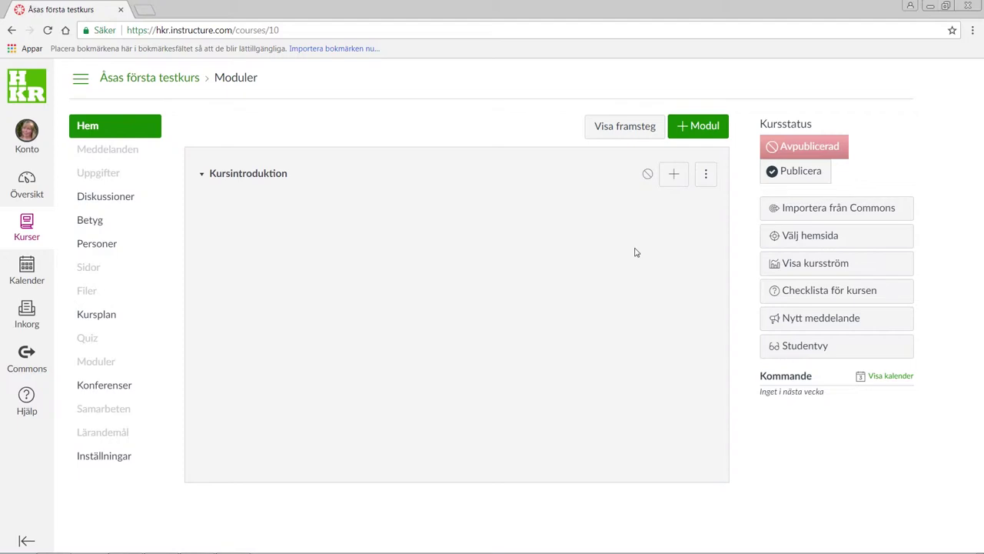
left_click(647, 175)
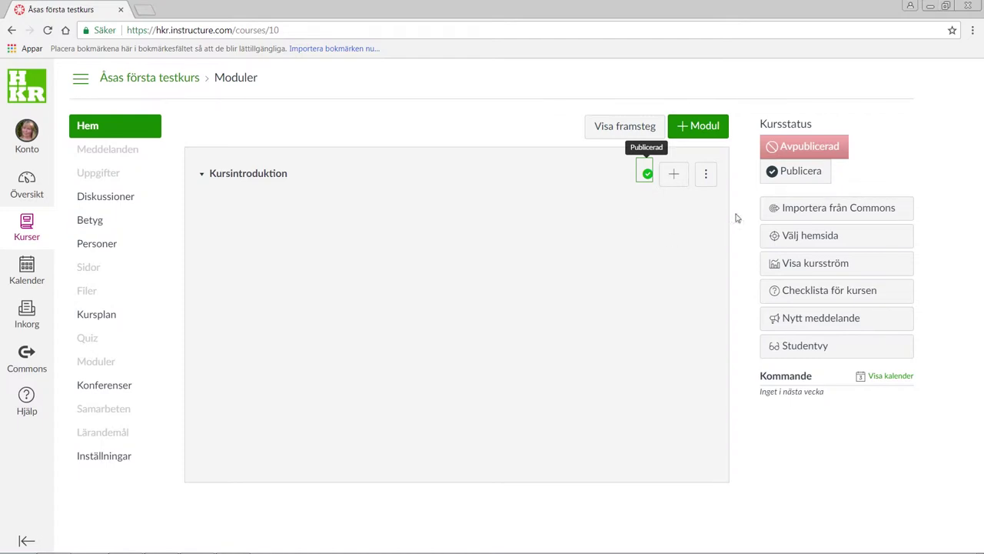
Step: Add a second module named Projektplanering and publish it
left_click(696, 126)
type("Projektplanering")
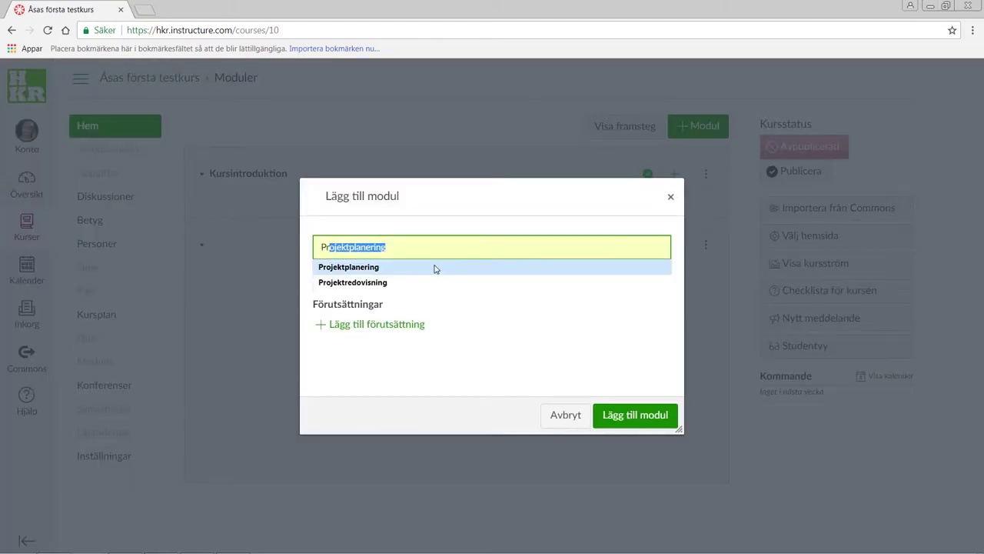
left_click(428, 270)
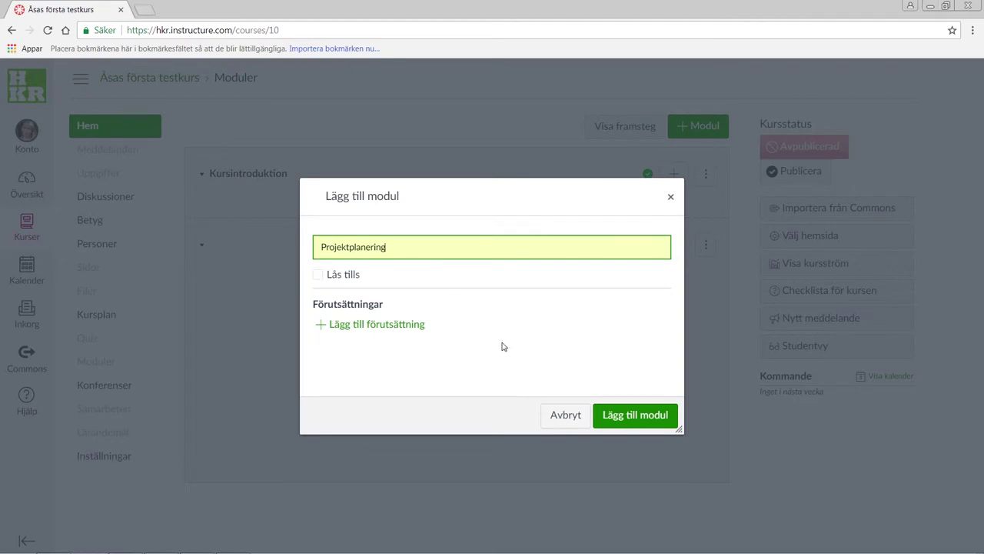
left_click(633, 415)
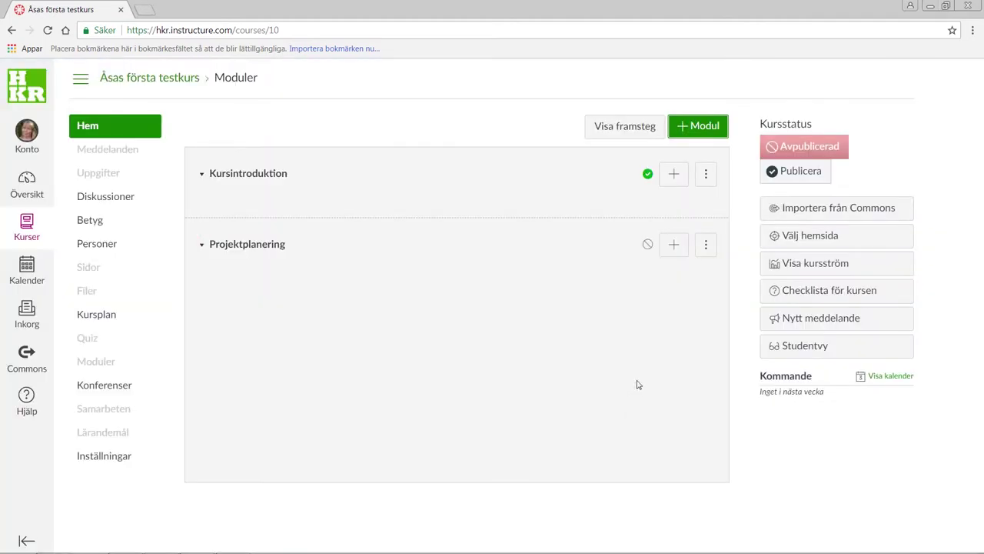
left_click(647, 244)
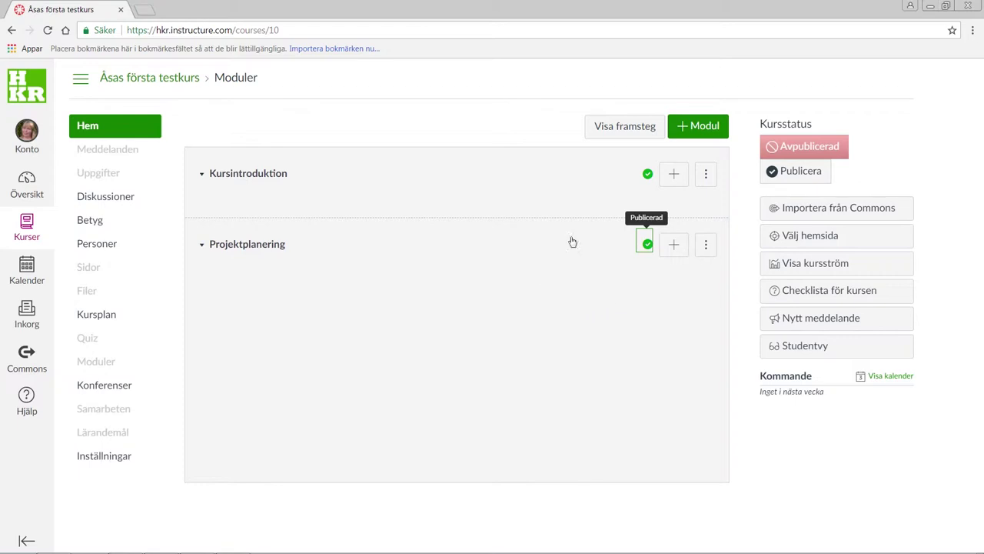
Step: Start a third module and name it Projektredovisning
left_click(687, 129)
left_click(491, 247)
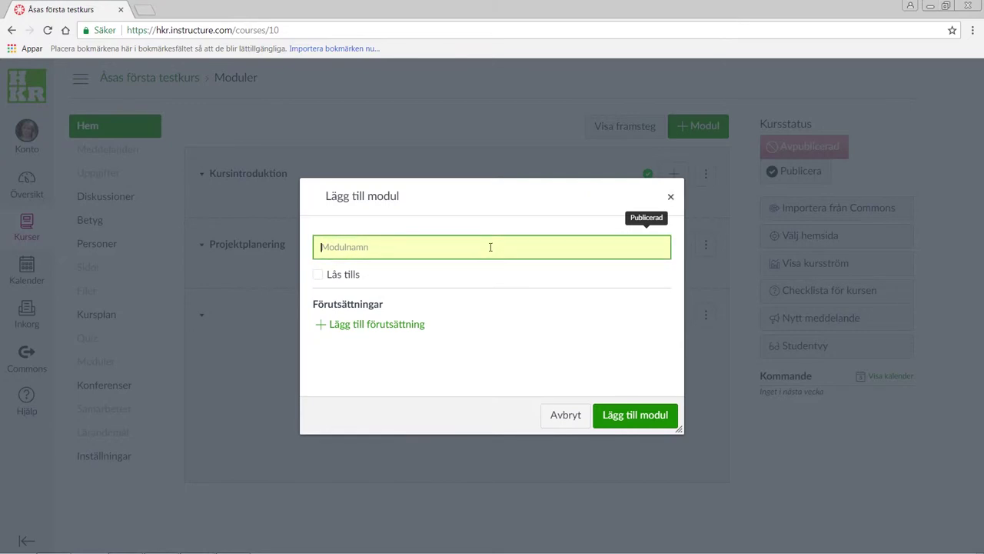
type("P")
left_click(393, 284)
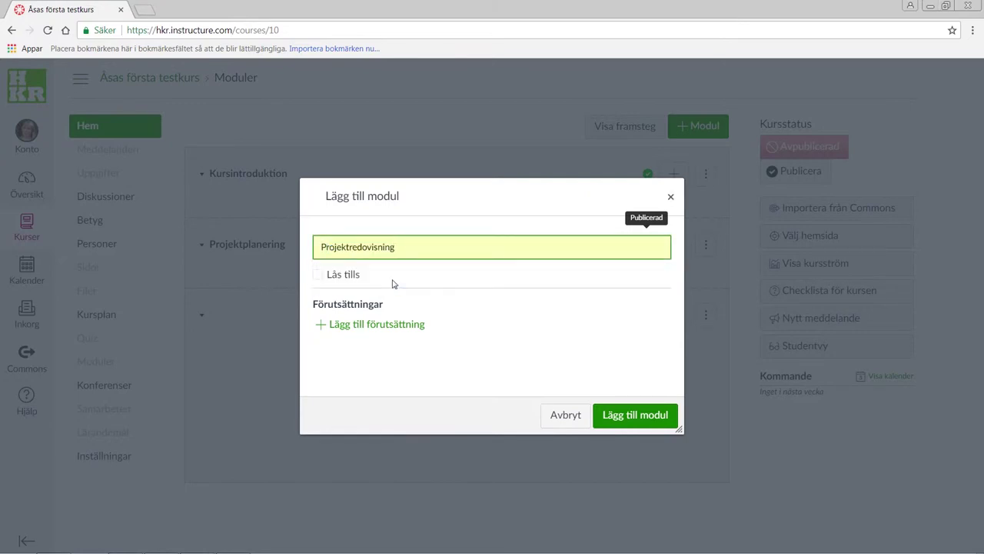
Step: Lock the Projektredovisning module until 15 March 2018 at 08:00, then save and publish it
left_click(318, 276)
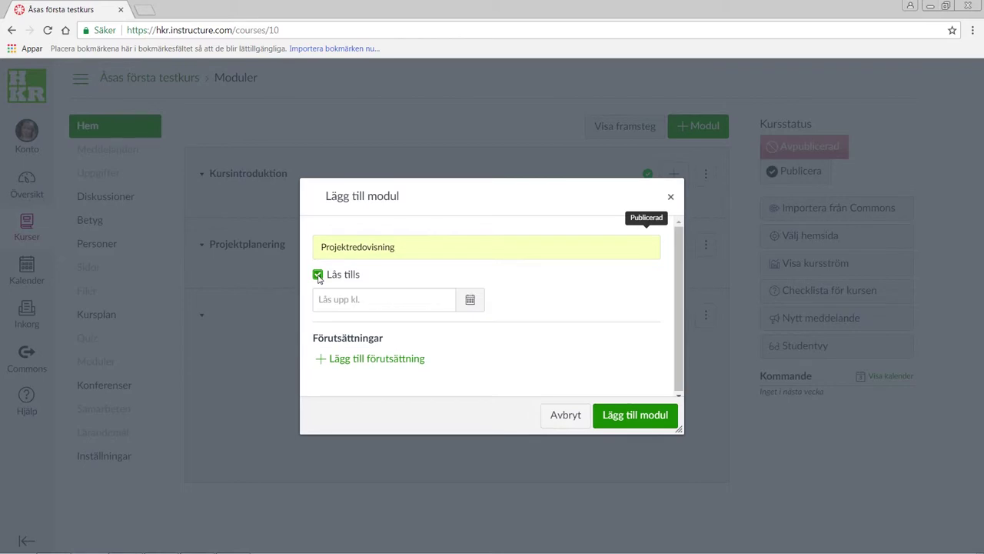
left_click(471, 299)
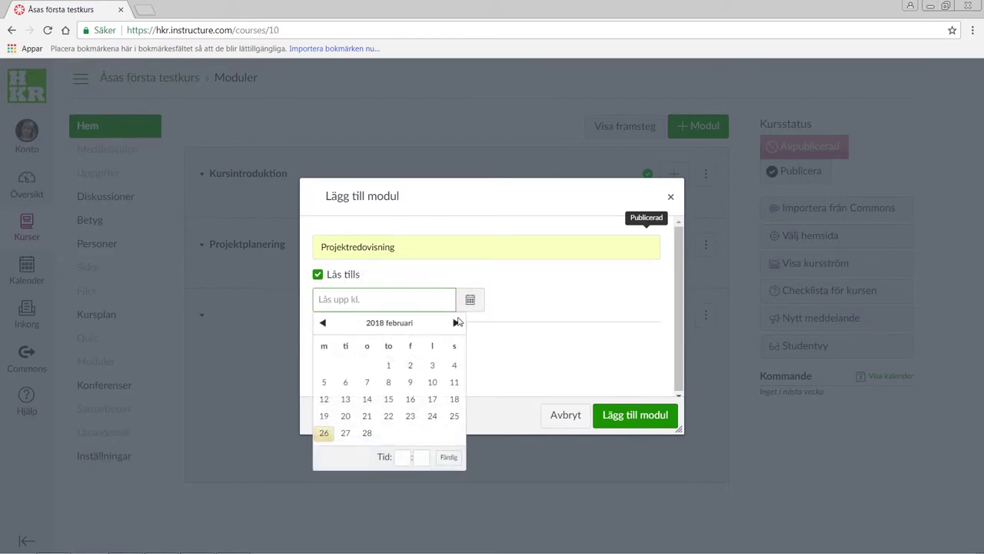
left_click(454, 323)
left_click(389, 399)
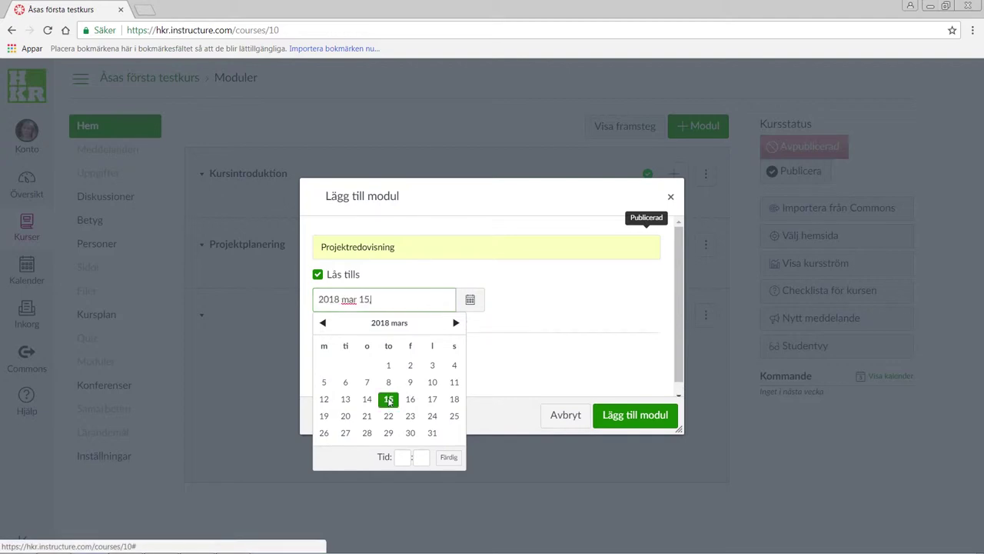
left_click(405, 457)
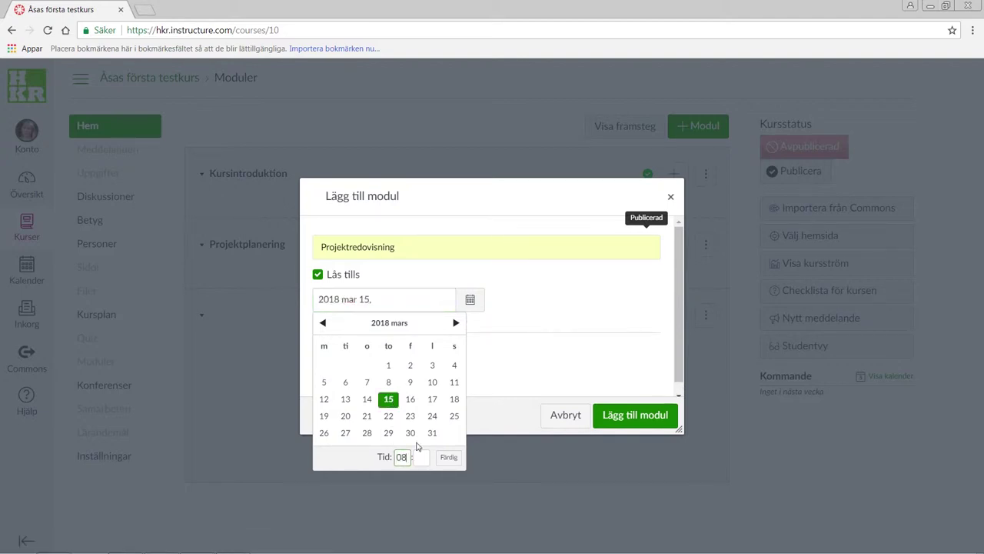
left_click(422, 457)
left_click(449, 456)
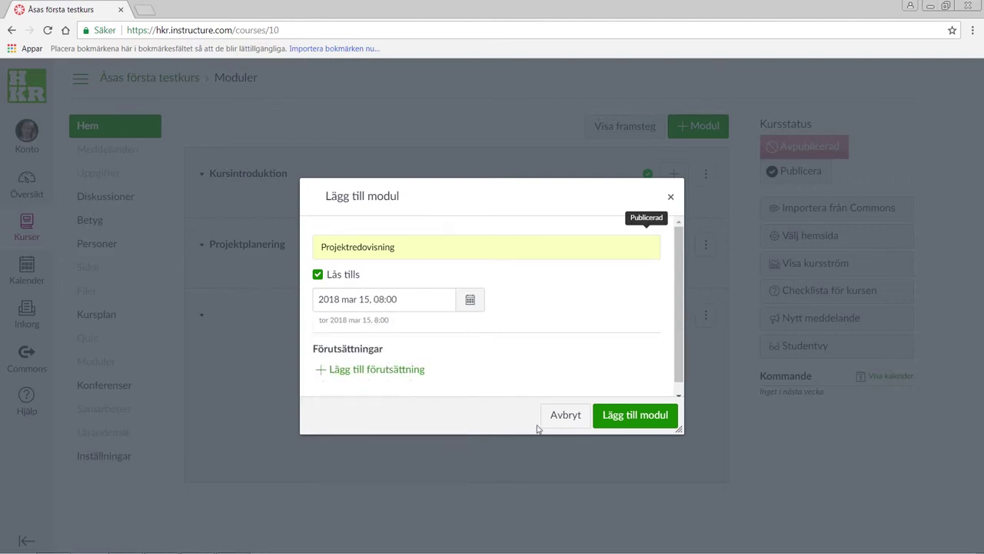
left_click(629, 419)
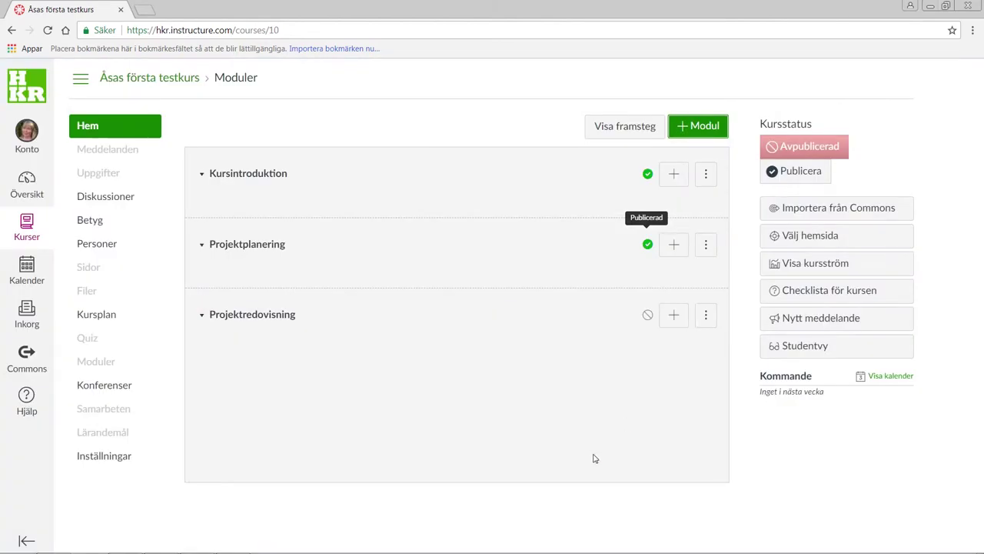
left_click(648, 316)
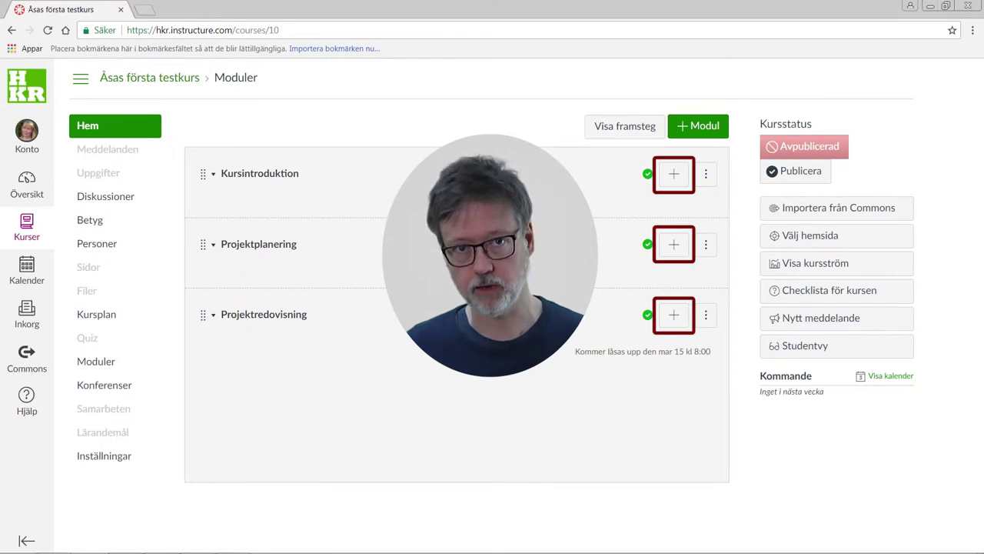
Step: Upload Välkomstbrev.docx as a new file item in the Kursintroduktion module, stored in the course files folder
left_click(674, 174)
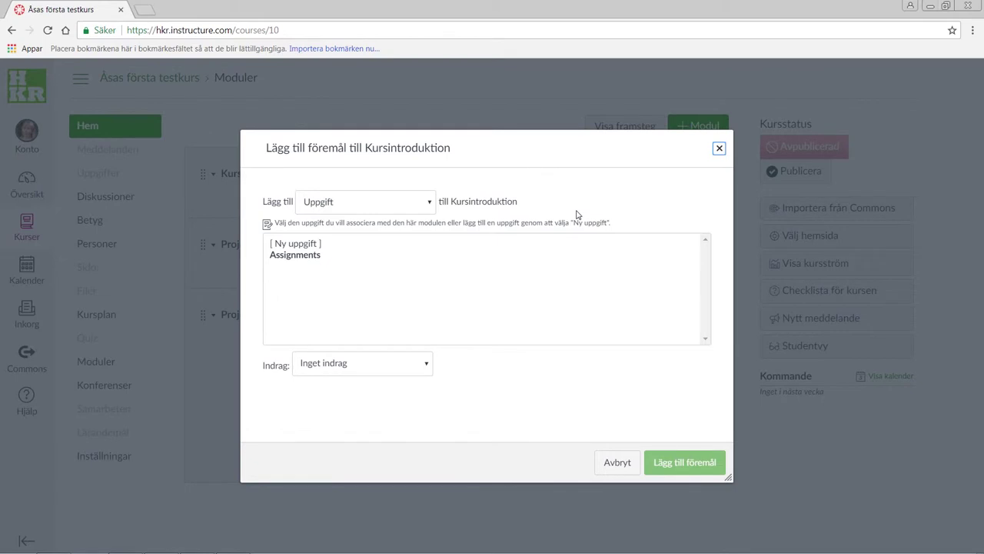
left_click(431, 202)
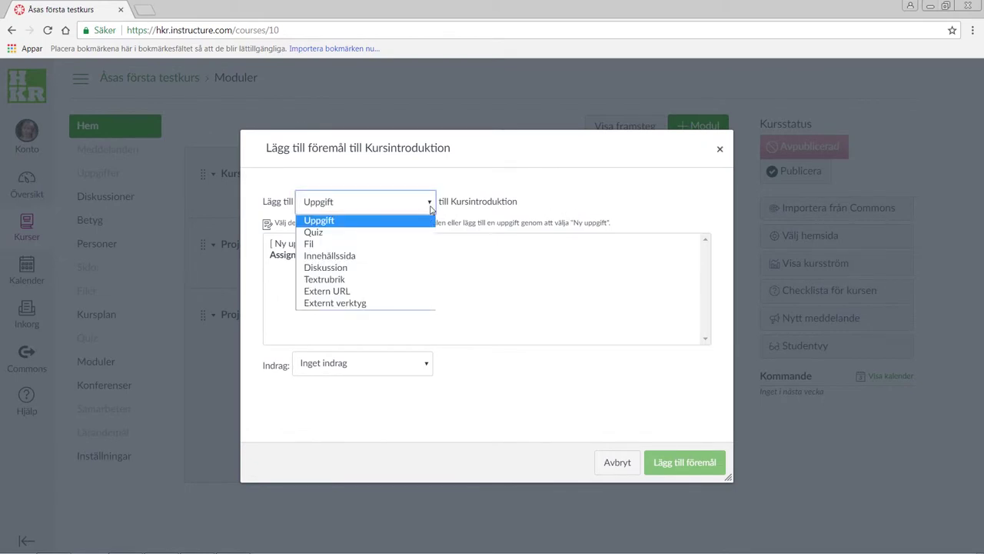
left_click(321, 245)
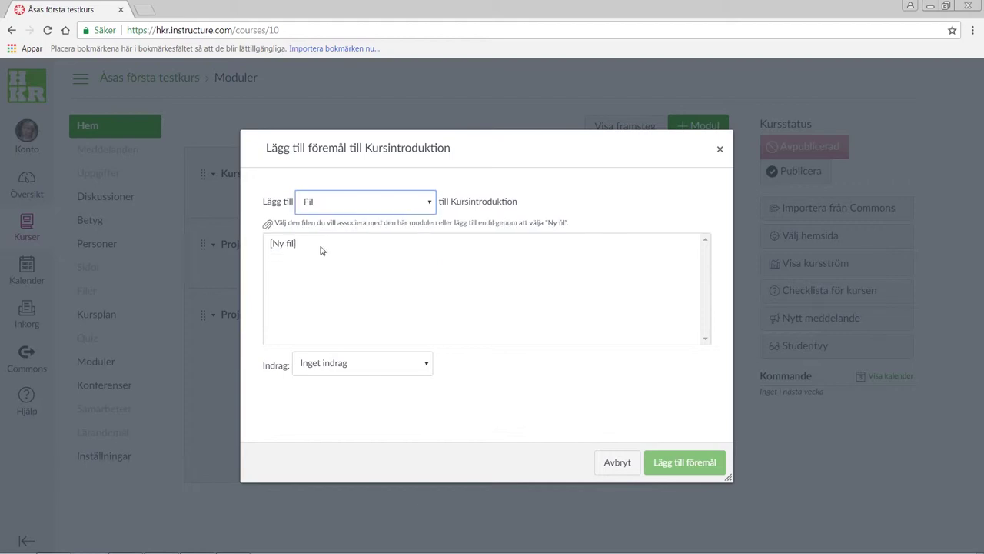
left_click(308, 245)
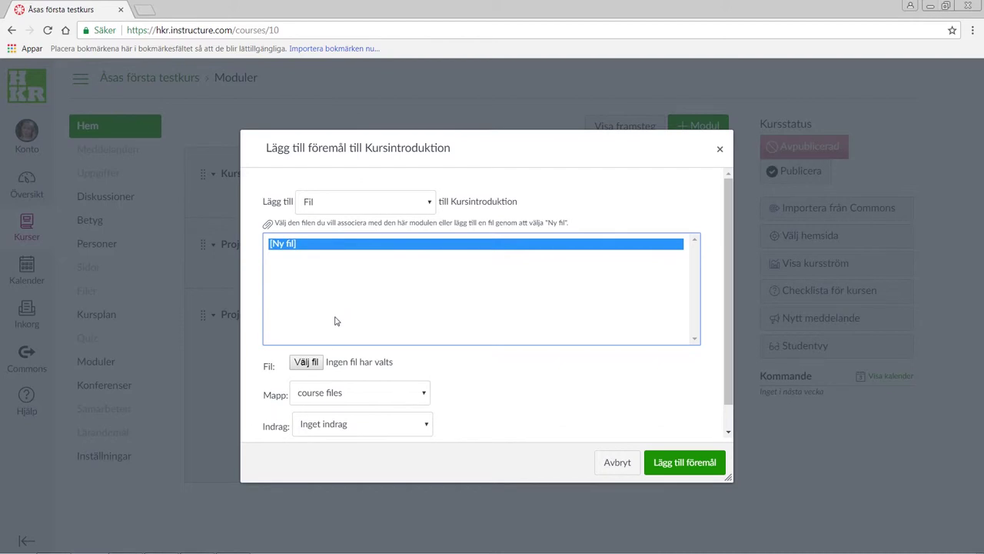
left_click(314, 364)
left_click(178, 117)
double_click(179, 116)
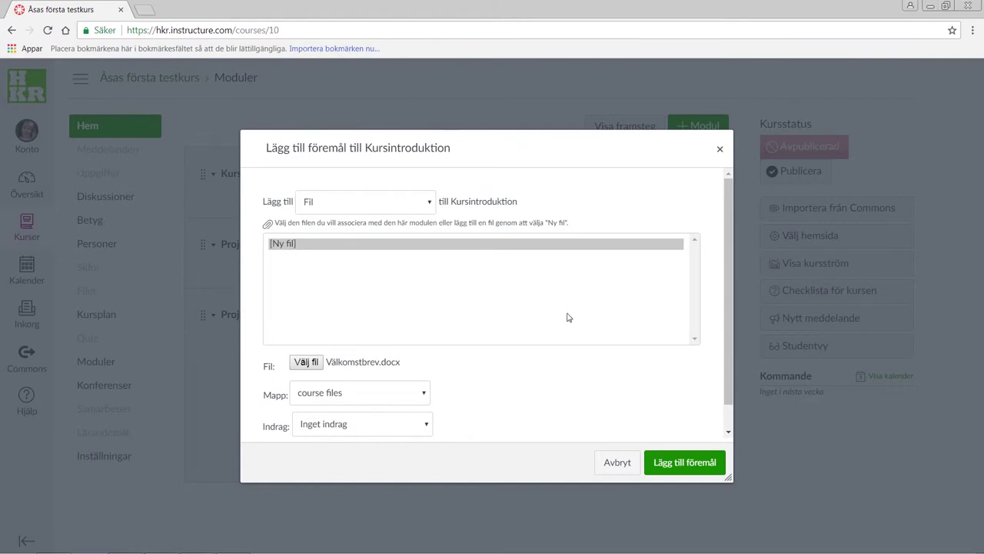
left_click(681, 466)
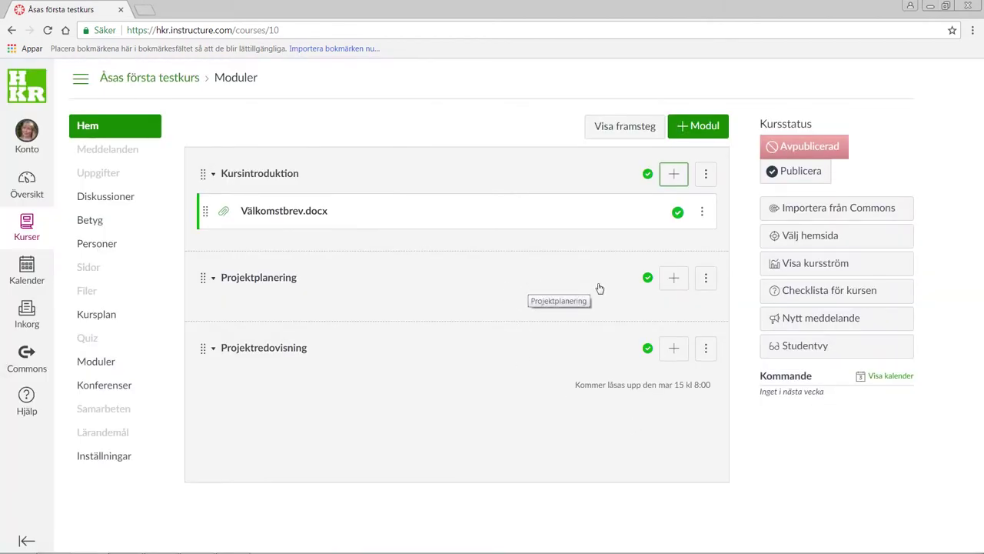
Step: Upload Att planera ett projekt.pptx as a new file item in the Projektplanering module
left_click(674, 281)
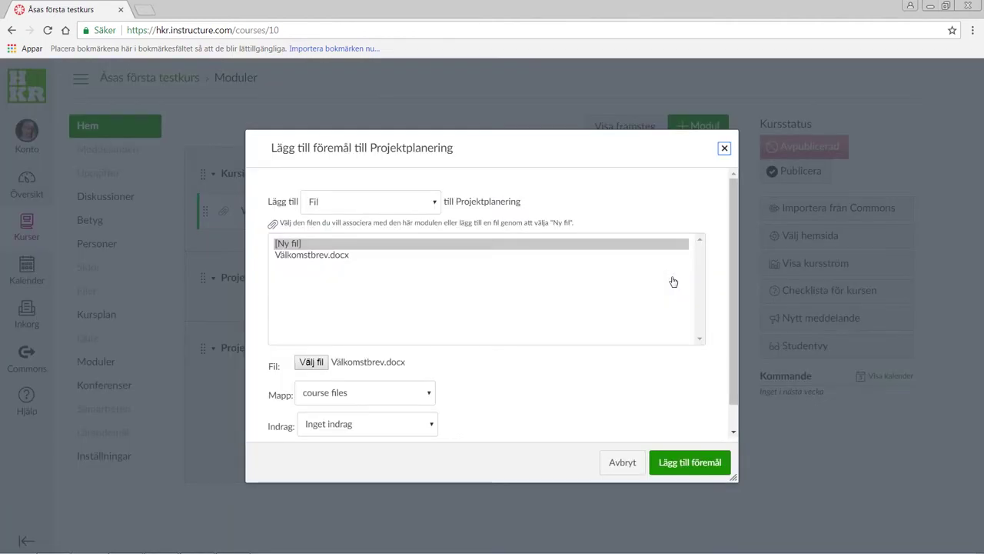
left_click(312, 362)
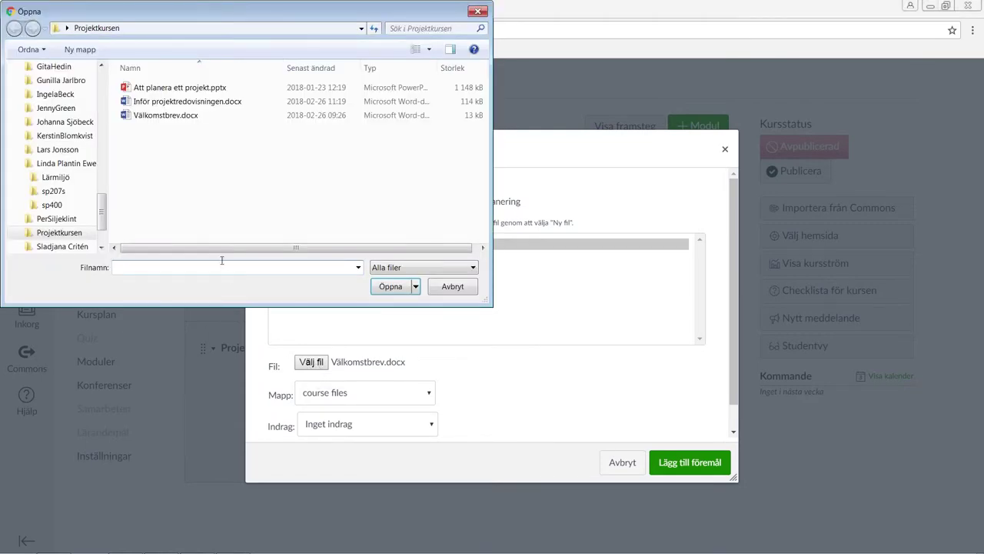
left_click(175, 88)
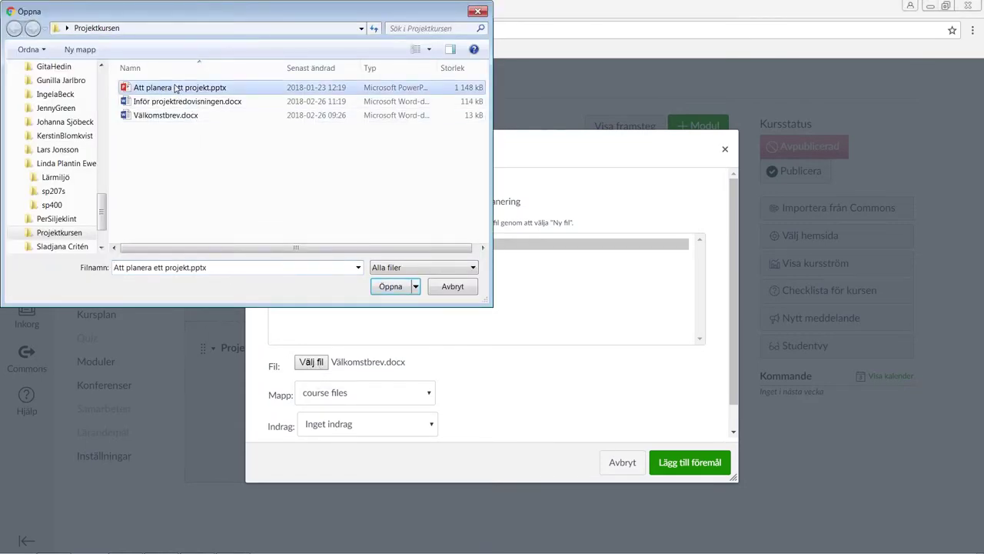
left_click(390, 287)
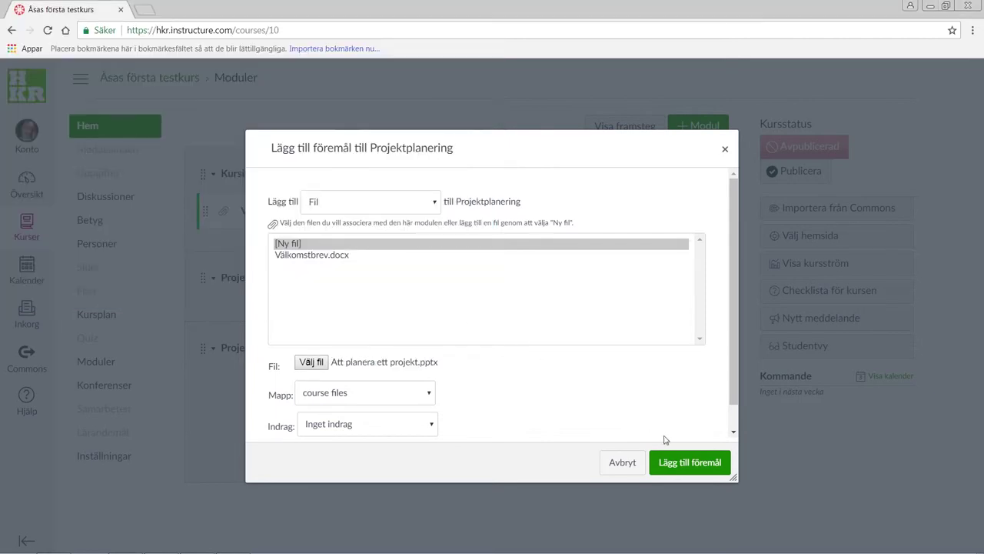
left_click(689, 464)
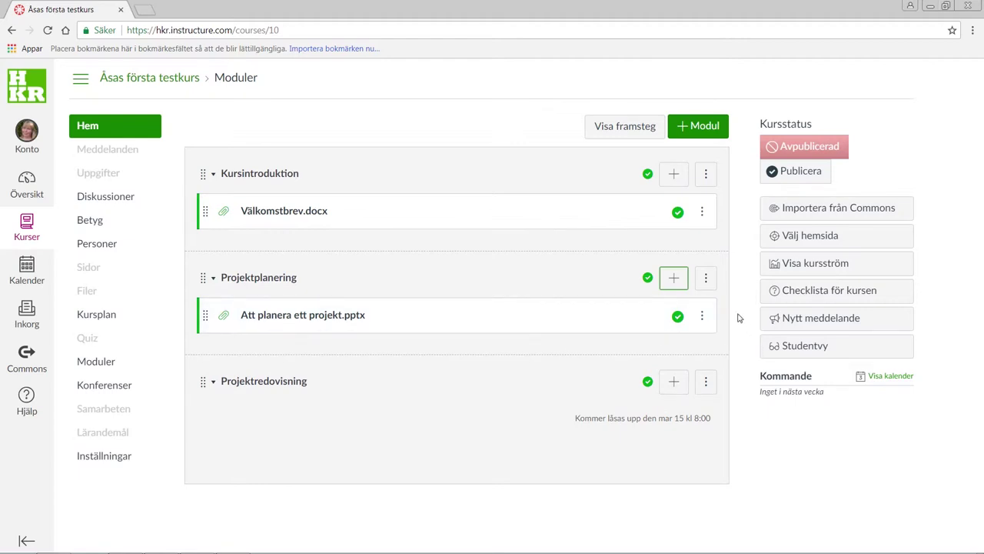
Step: Add a new discussion topic named Diskutera projektideer to the Projektplanering module
left_click(673, 280)
left_click(426, 202)
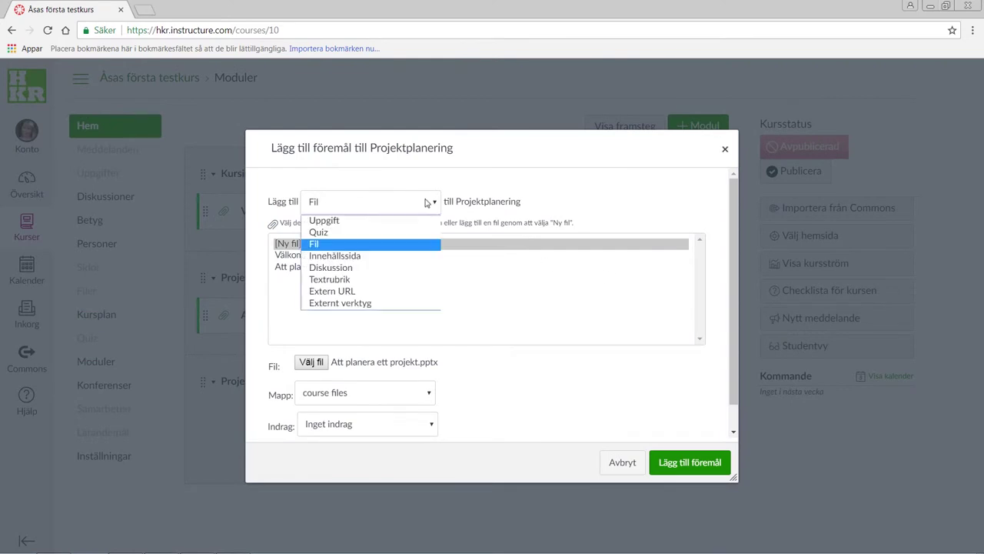
left_click(337, 268)
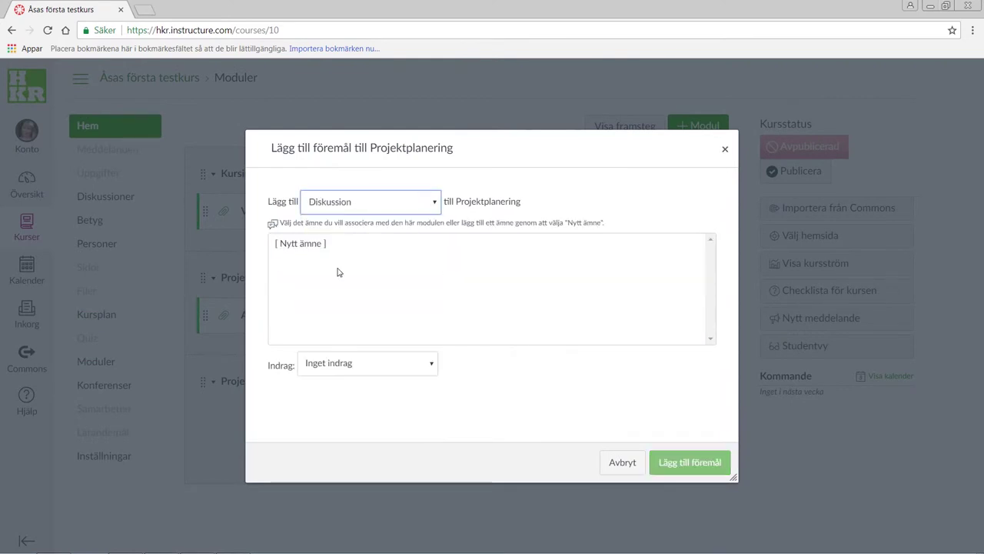
left_click(303, 245)
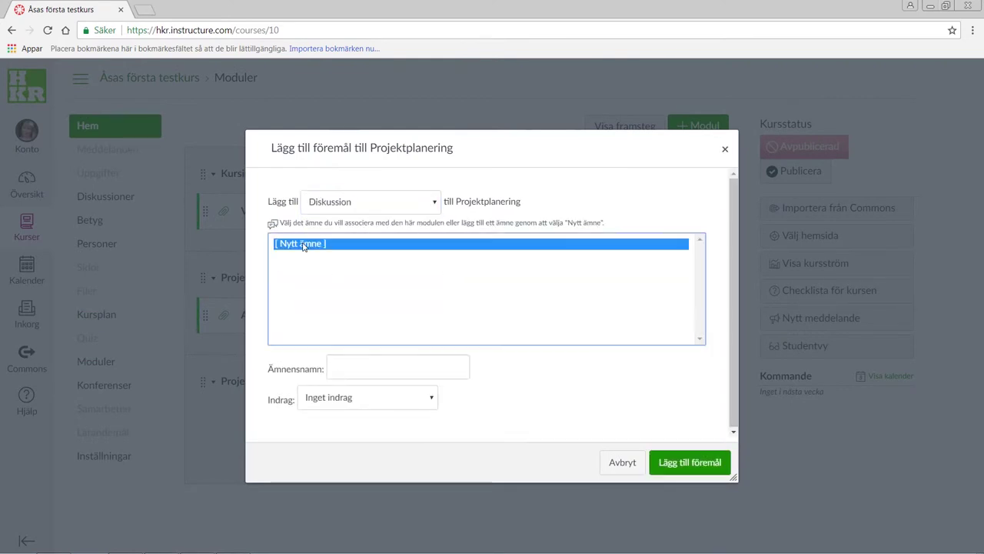
left_click(388, 366)
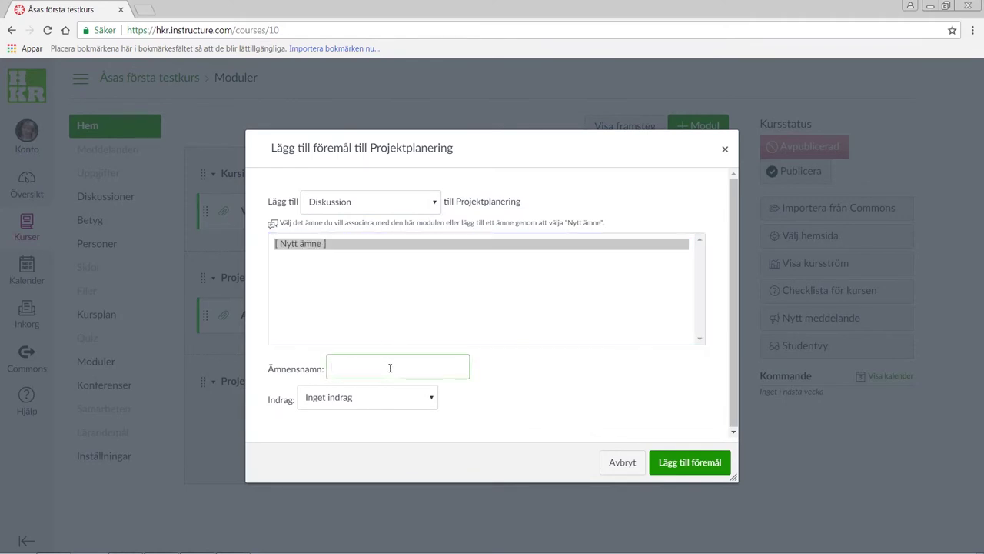
type("iskutera projektideer")
left_click(693, 467)
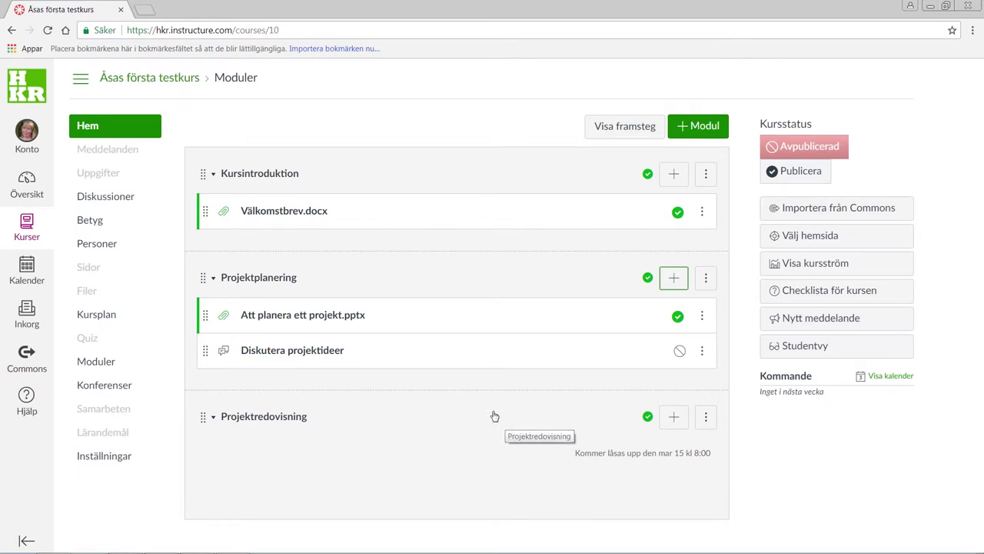
Step: Add a new content page named Inför projektredovisningen to the Projektredovisning module
left_click(674, 420)
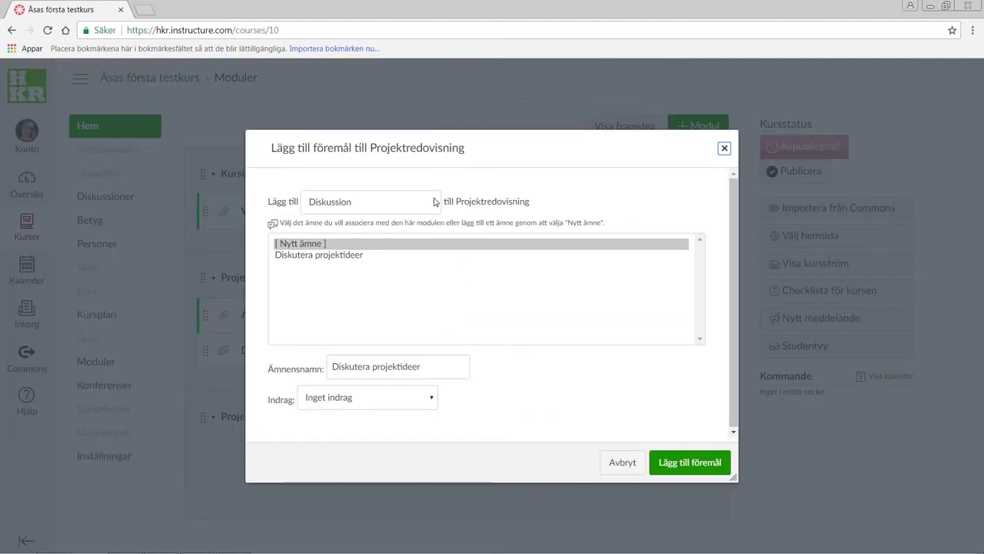
left_click(435, 202)
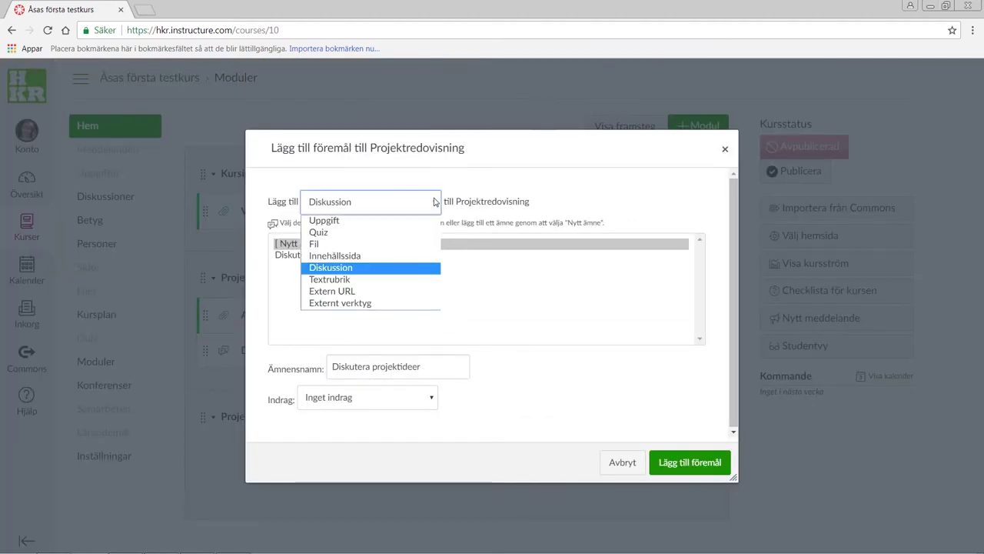
left_click(335, 257)
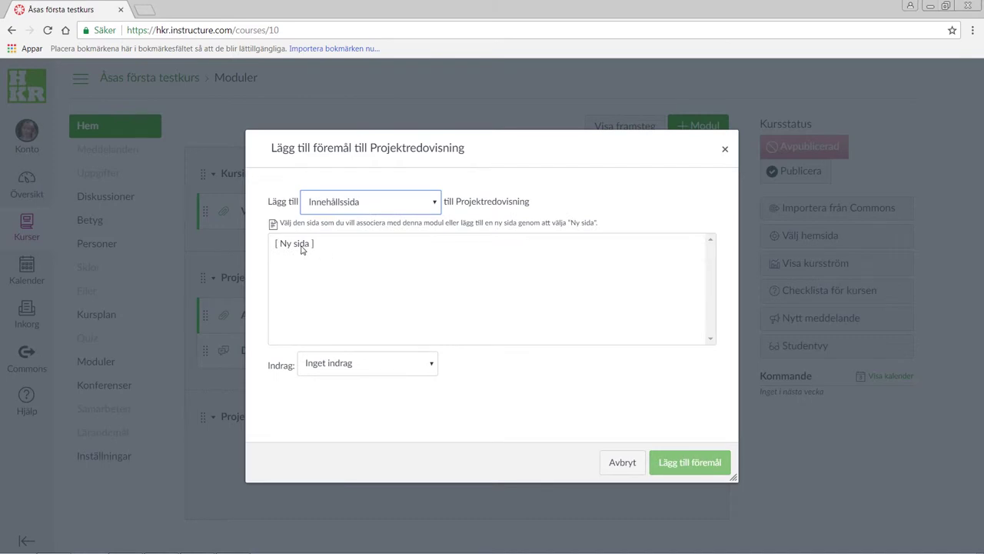
left_click(302, 245)
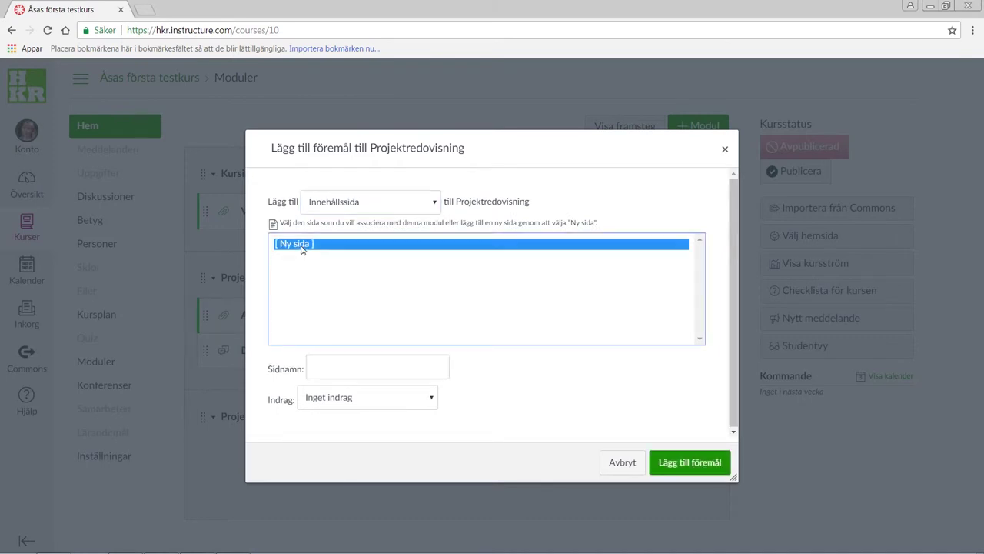
left_click(315, 366)
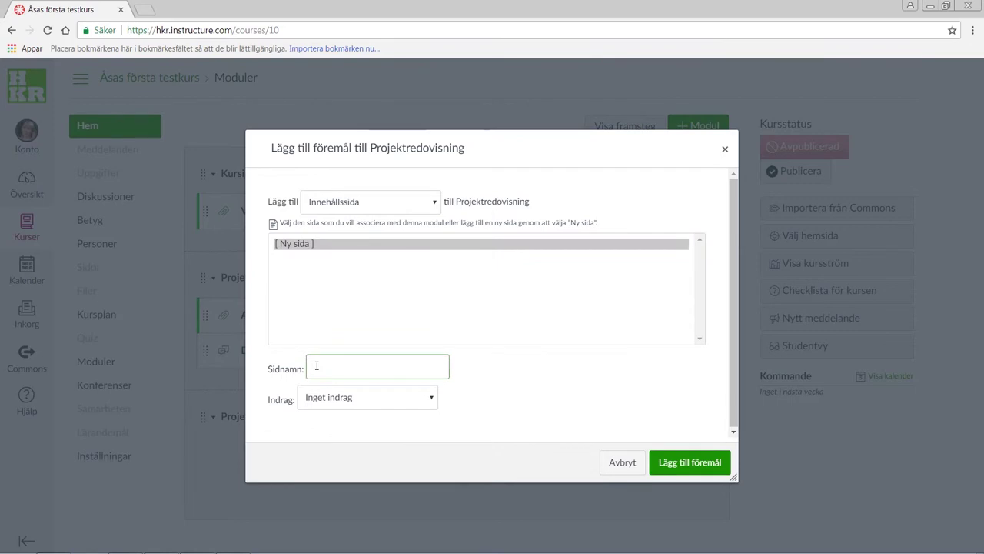
type("P")
type("nför projektredovisningen")
left_click(690, 467)
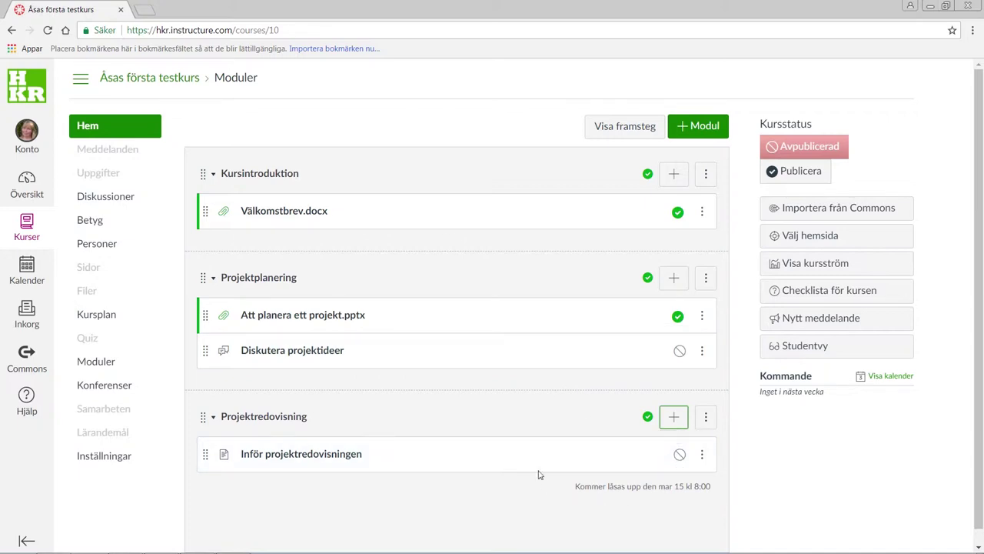
Step: Add a new assignment named Lämna in din projektredovisning to the Projektredovisning module
left_click(674, 418)
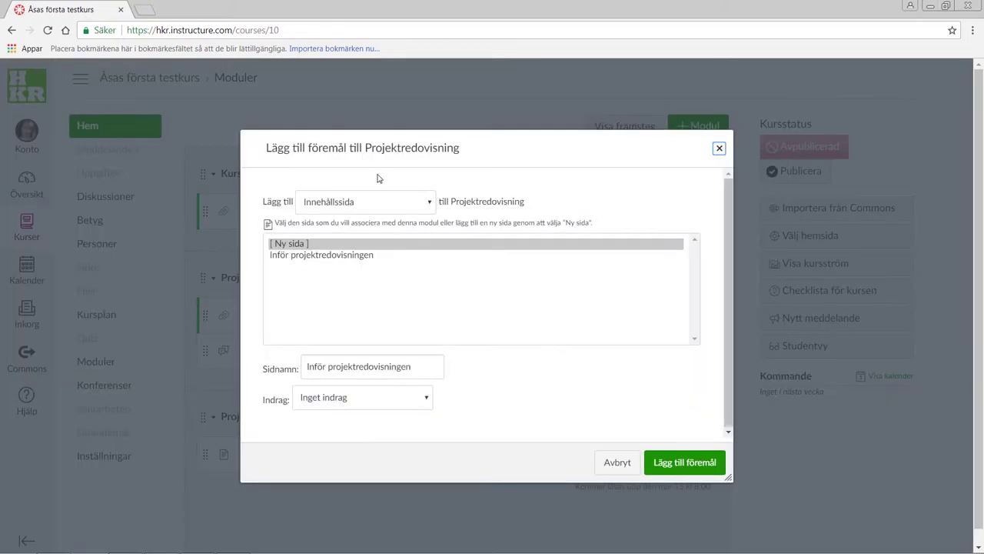
left_click(423, 203)
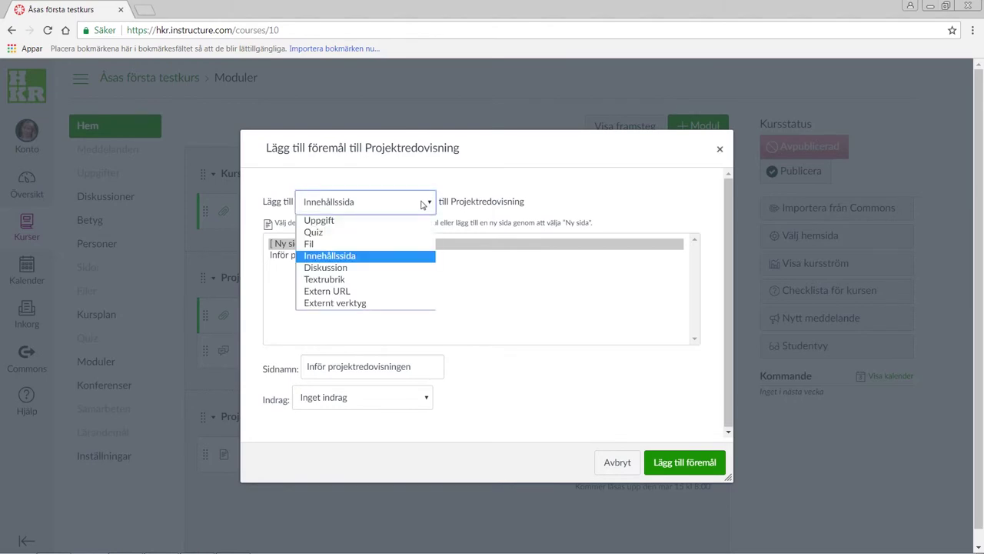
left_click(357, 221)
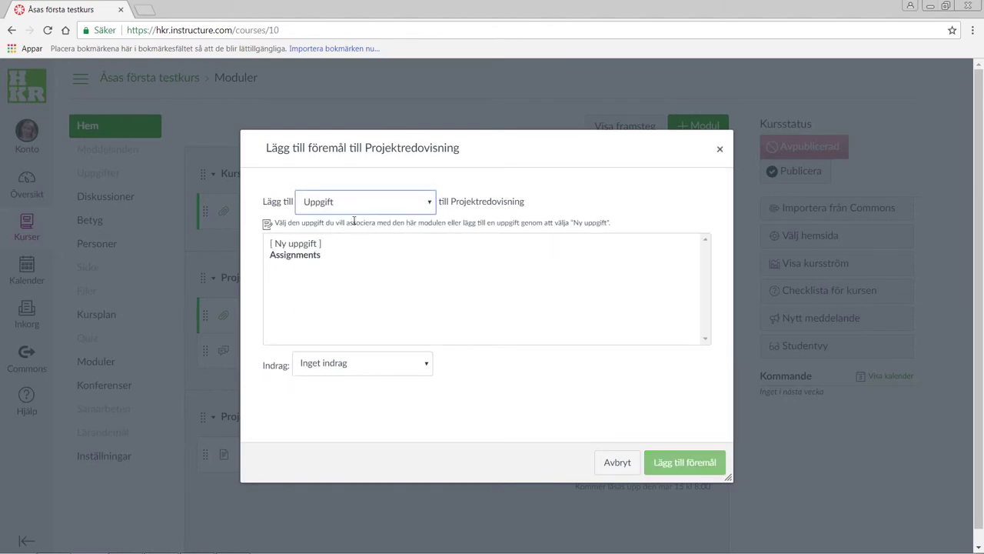
left_click(312, 244)
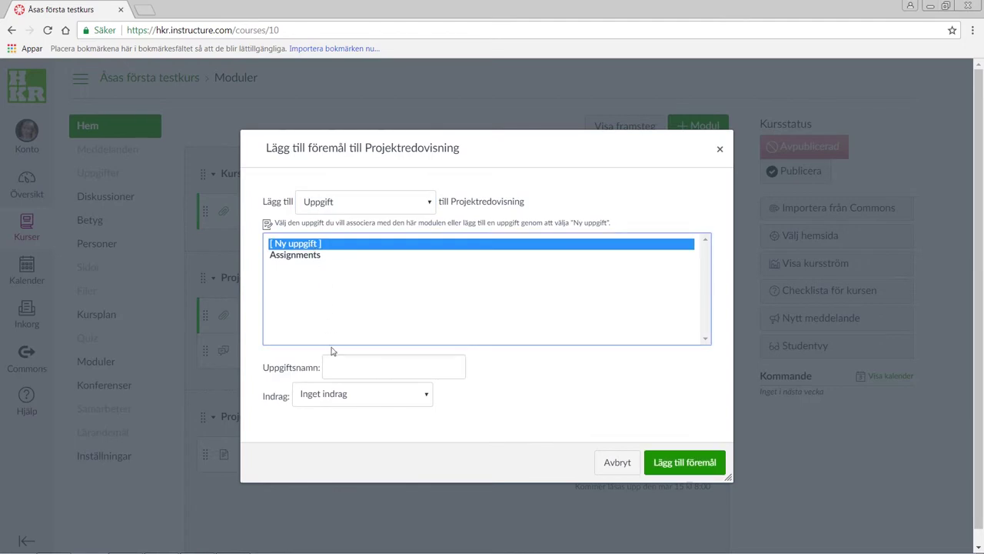
left_click(342, 368)
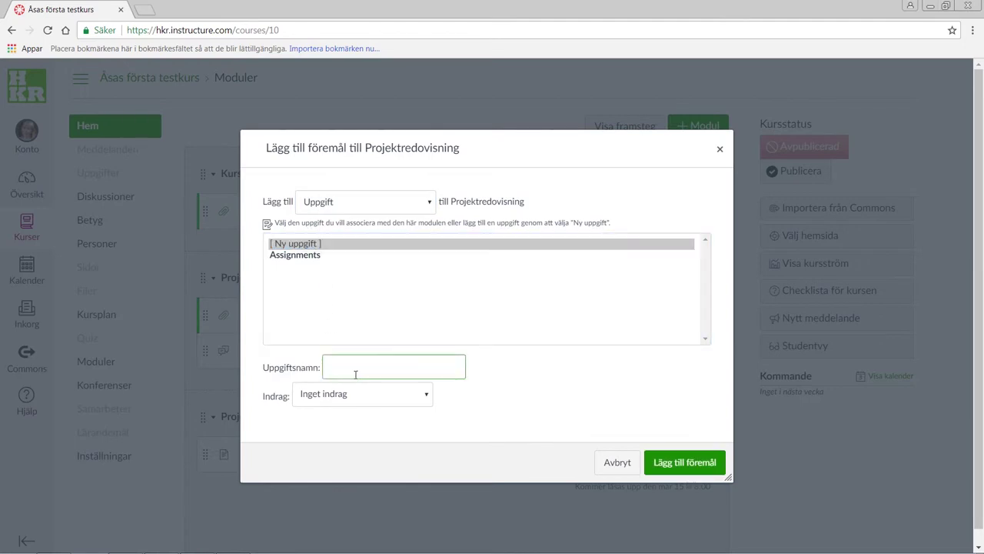
type("Lämna in din projektredovisning")
left_click(676, 462)
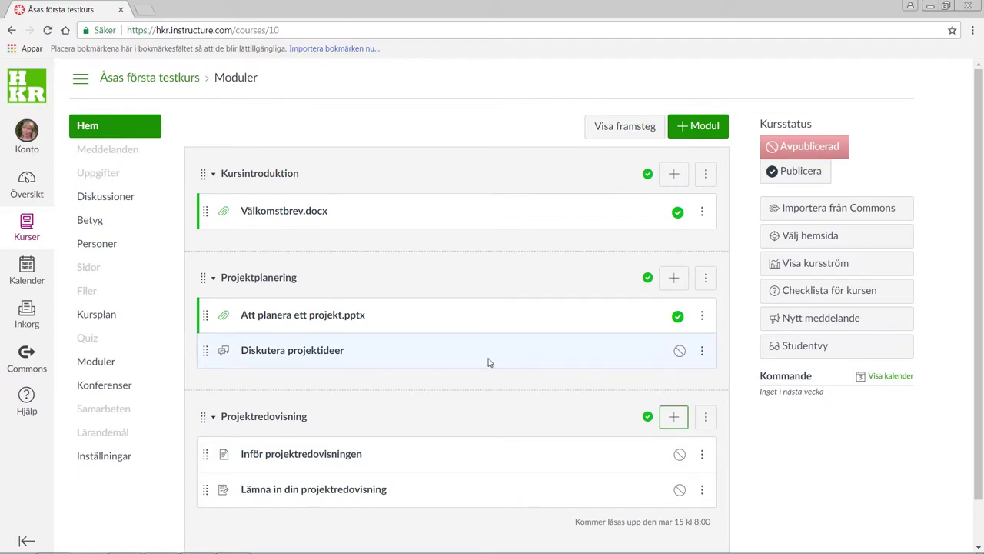
Step: Edit the Diskutera projektideer discussion with the text "Här kan du presentera din projektidé." and allow threaded replies
left_click(301, 350)
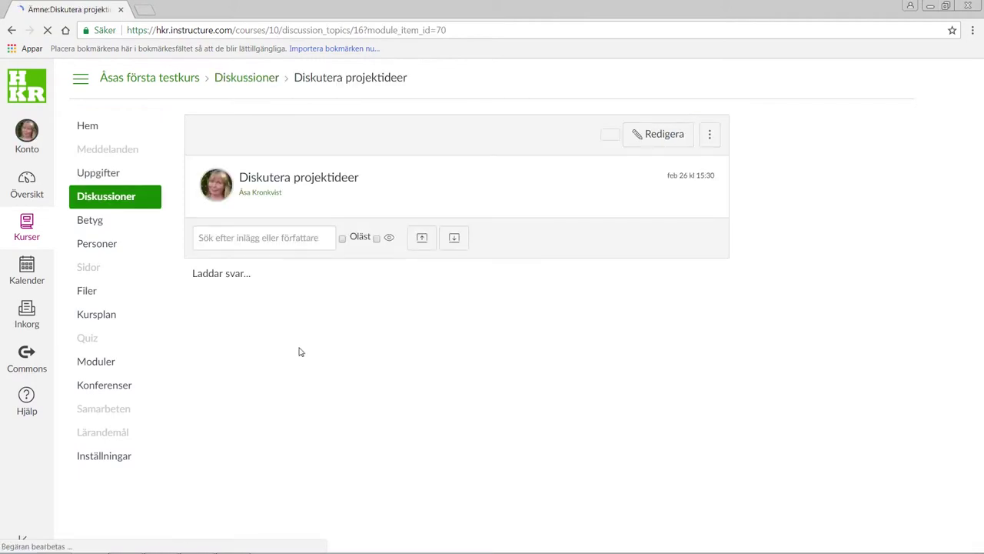
left_click(653, 135)
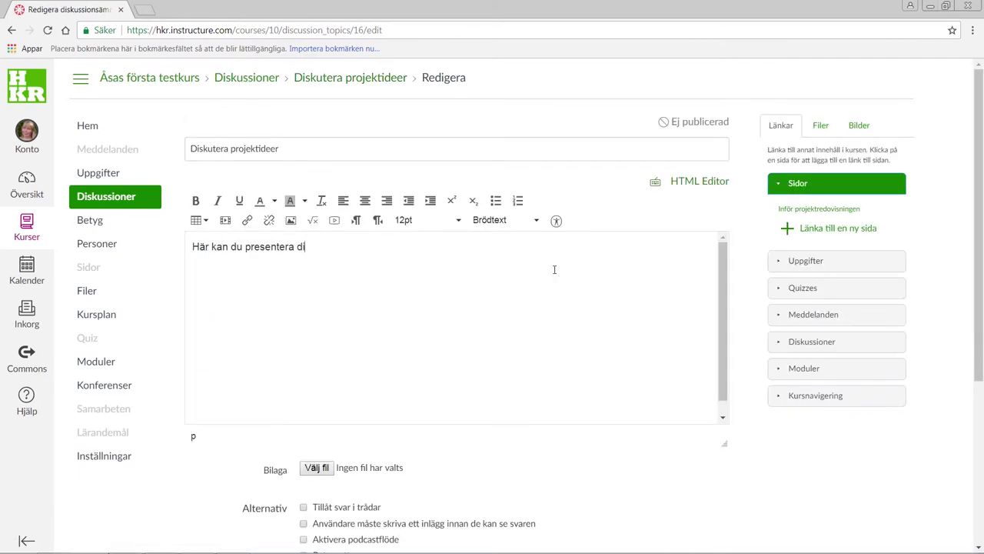
type("rojektidé.")
scroll(714, 323, "down", 3)
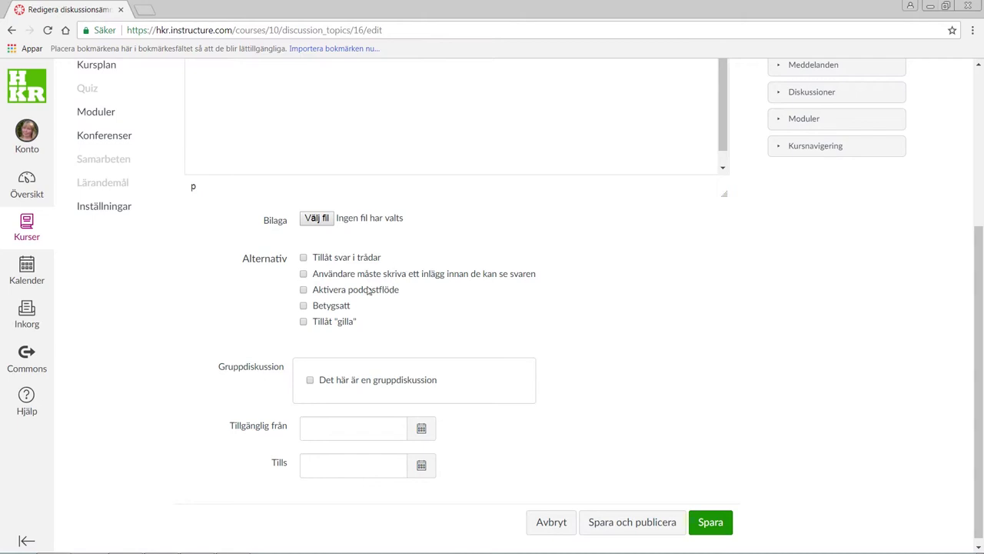
left_click(304, 259)
Step: Make the discussion available until 14 March 2018, then save and publish it
scroll(638, 391, "down", 1)
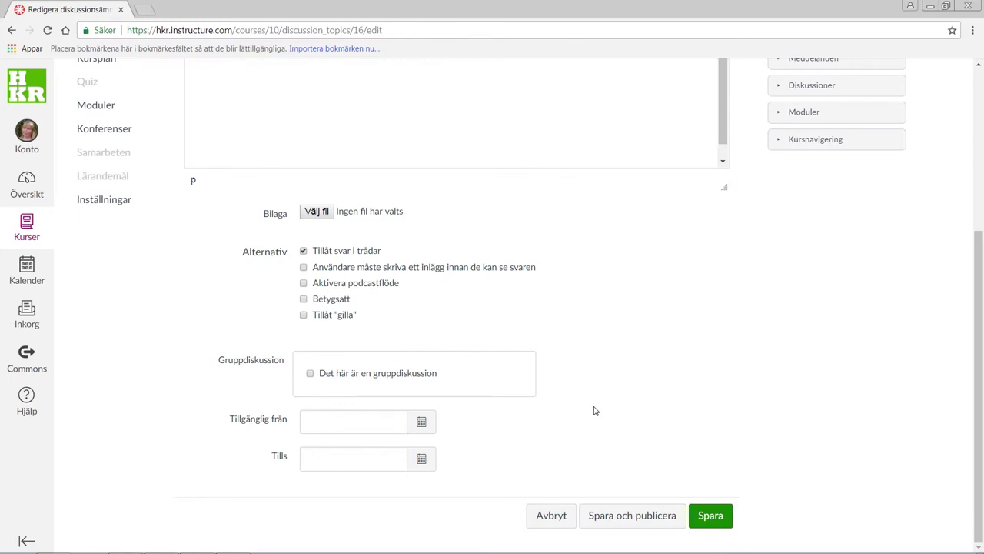
left_click(423, 460)
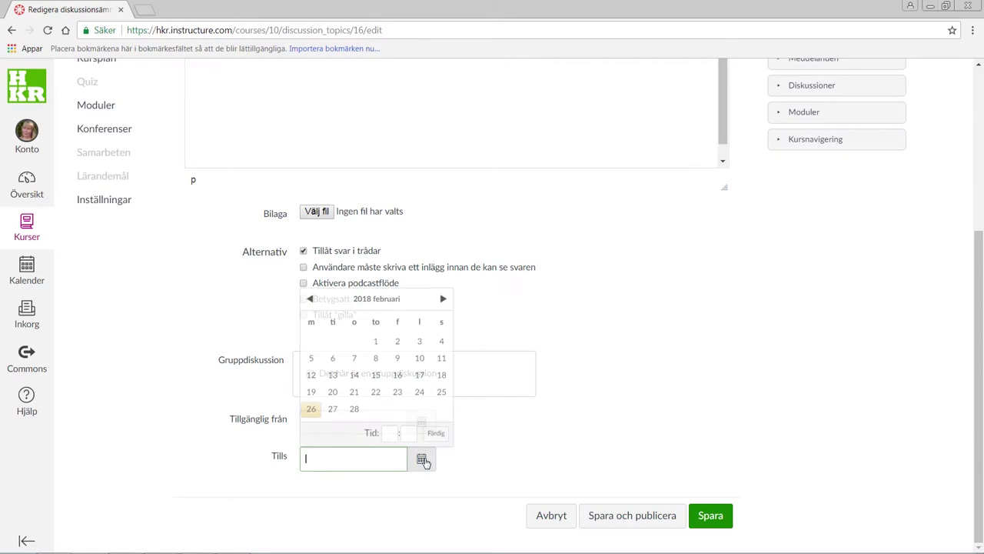
left_click(444, 299)
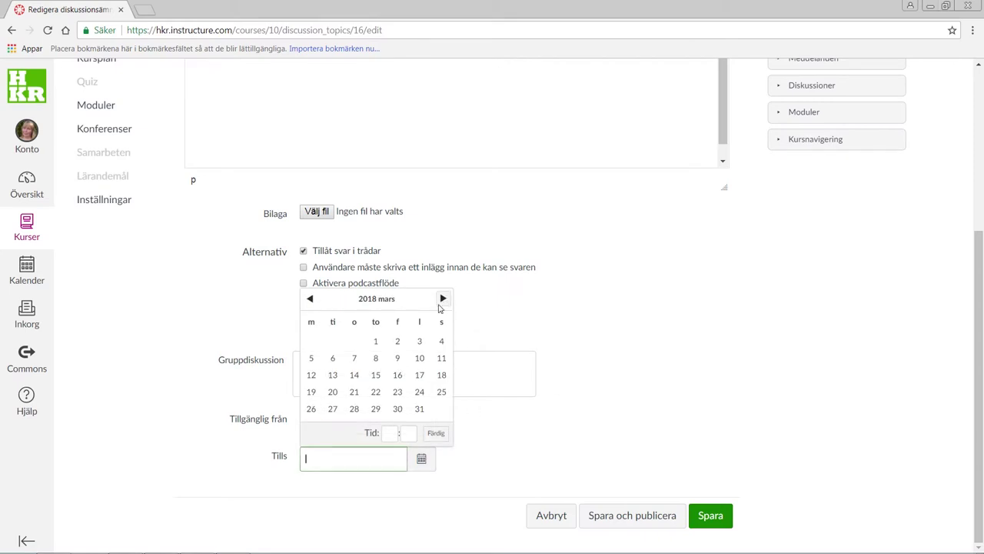
left_click(354, 375)
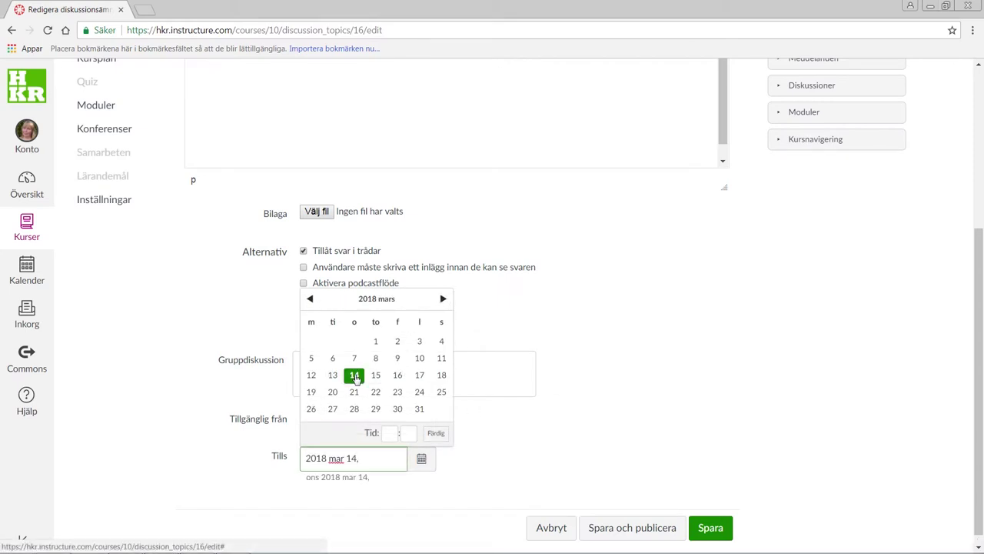
left_click(617, 456)
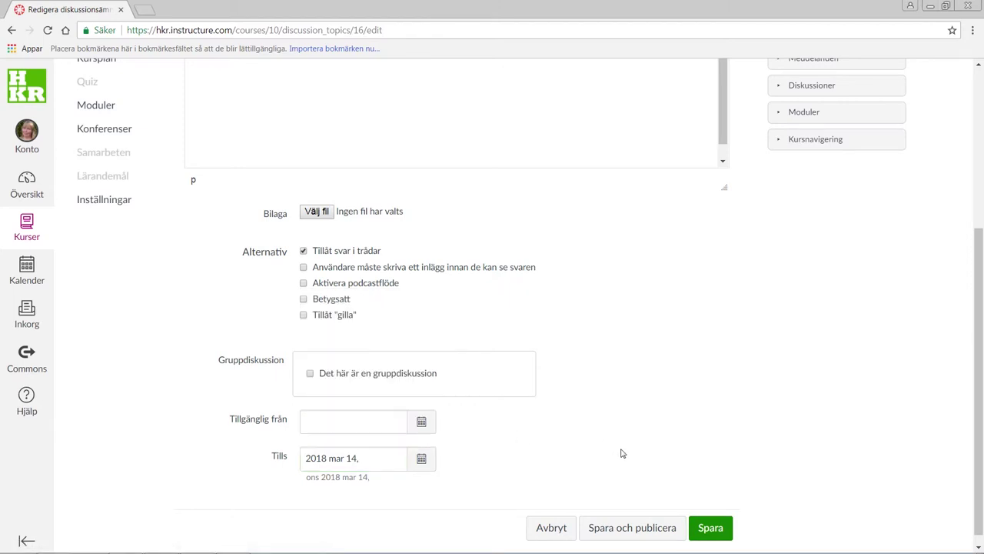
left_click(629, 529)
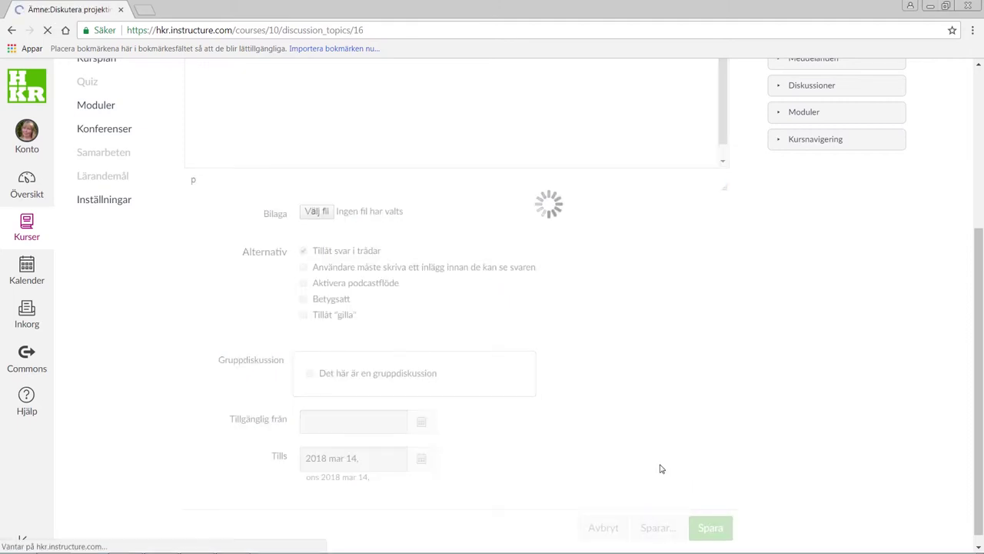
Step: Open the Inför projektredovisningen page from the modules list for editing and paste the copied presentation instructions into its body
left_click(100, 362)
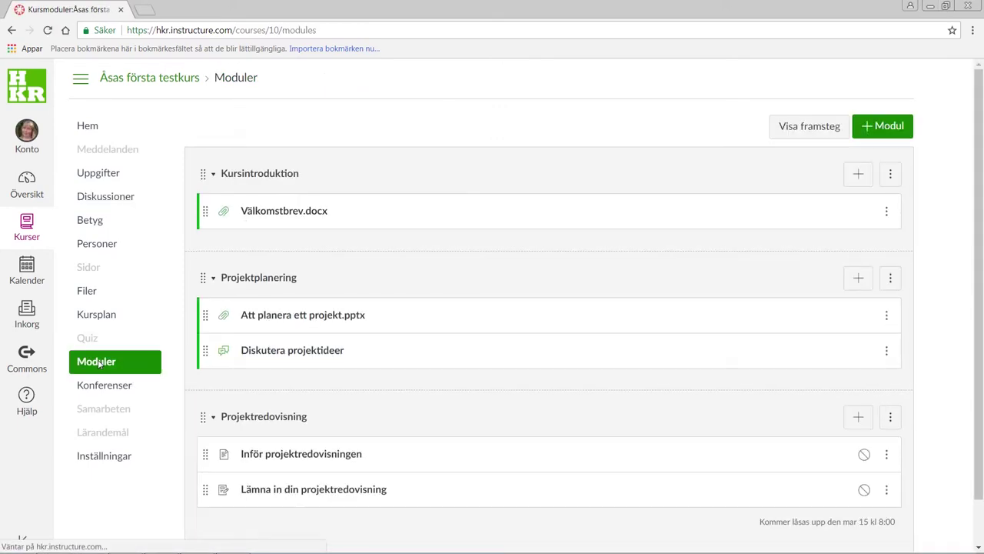
scroll(695, 452, "down", 1)
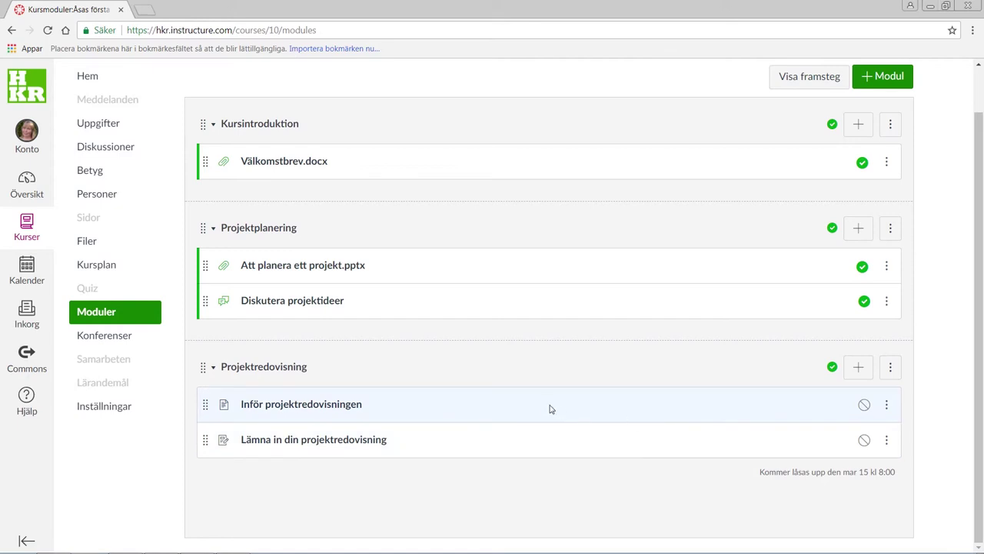
left_click(329, 408)
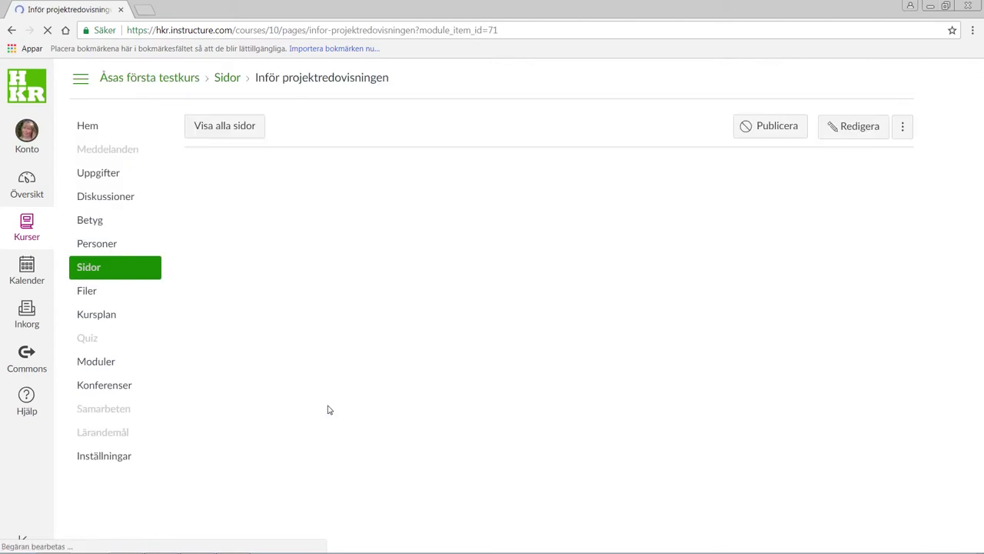
left_click(855, 130)
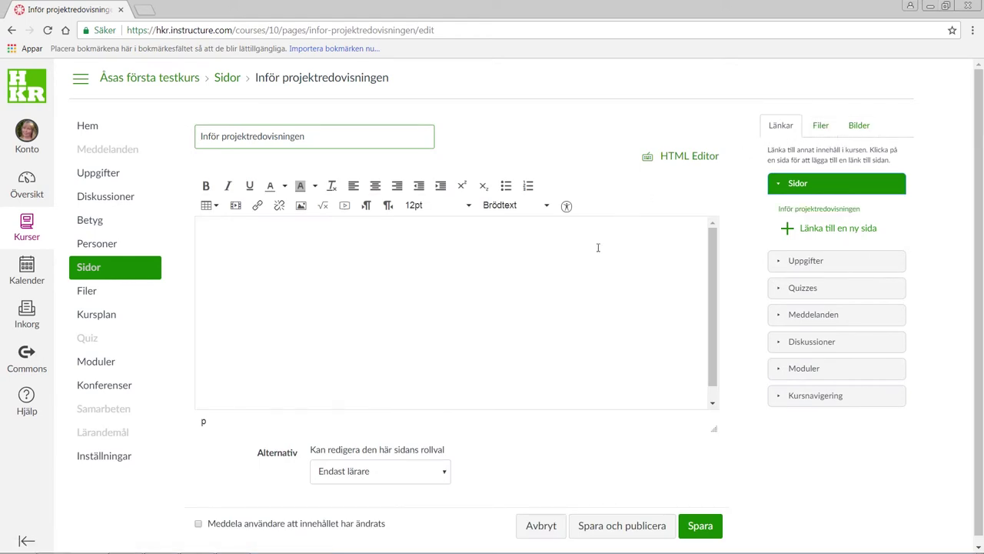
left_click(454, 244)
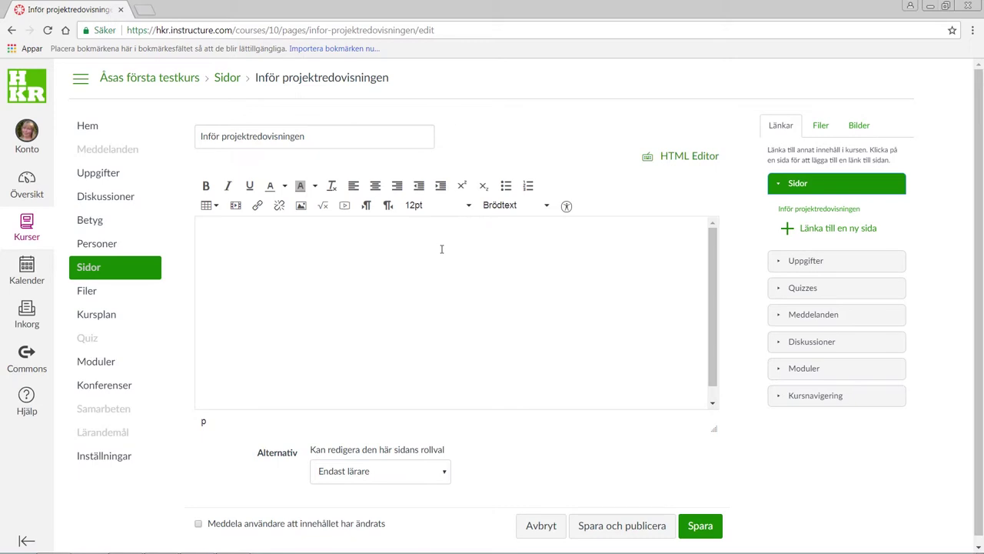
key("ctrl+v")
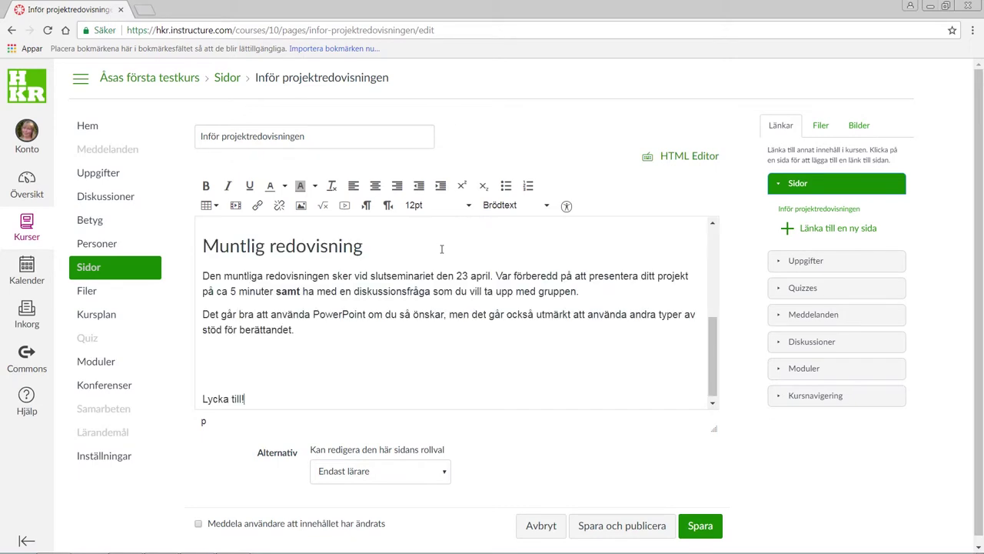
Step: Link the sentence "Ladda upp din skriftliga redovisning senast 15 april" to the assignment Lämna in din projektredovisning
scroll(712, 378, "down", 1)
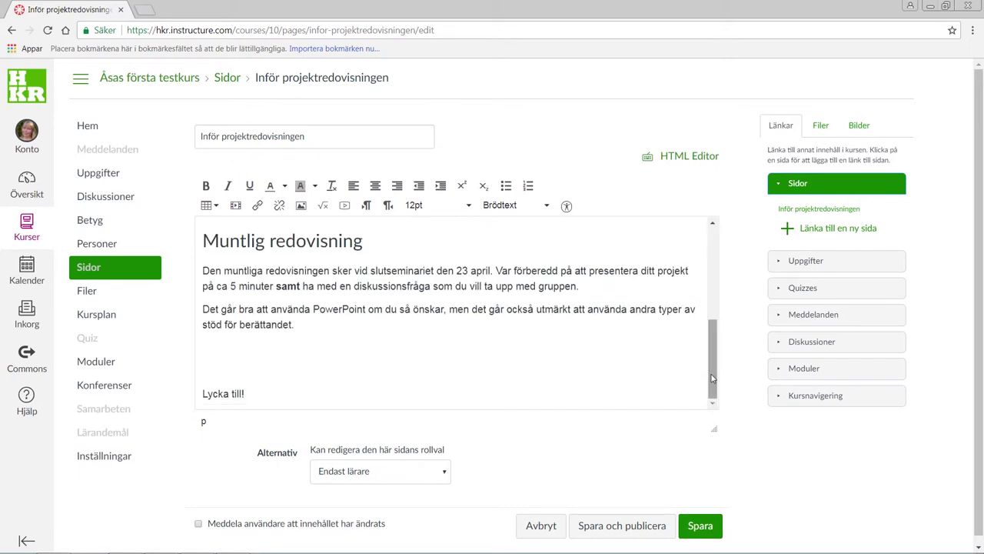
left_click_drag(712, 378, 715, 277)
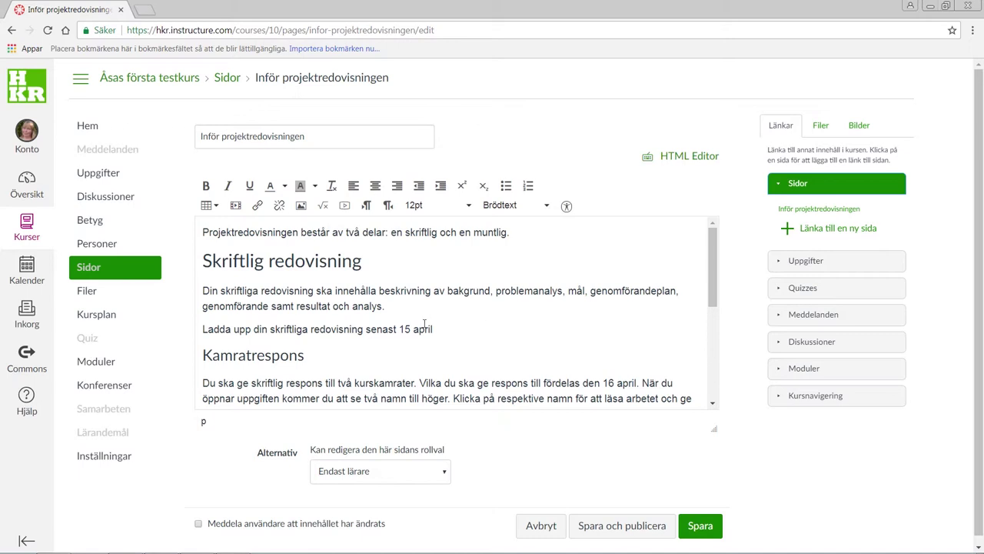
left_click_drag(444, 329, 190, 319)
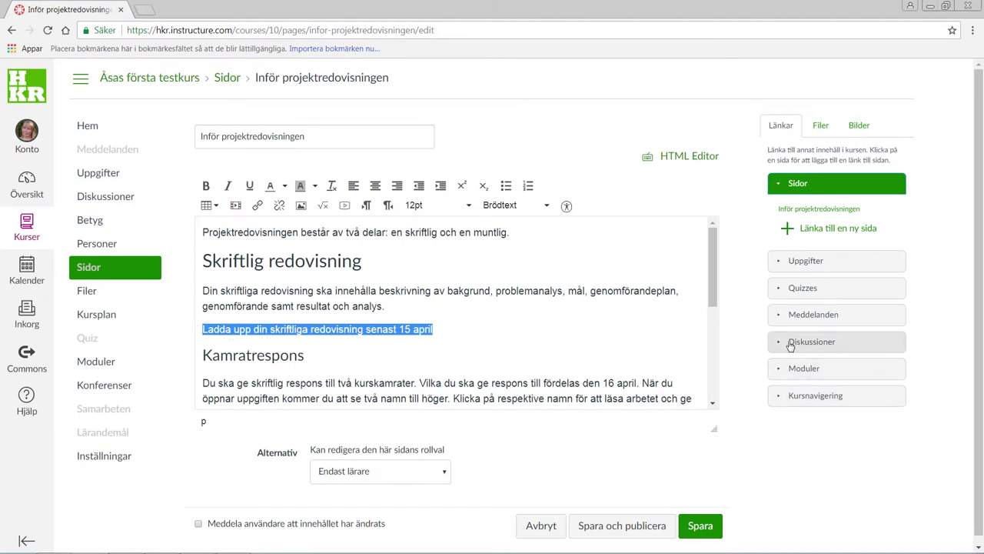
left_click(803, 260)
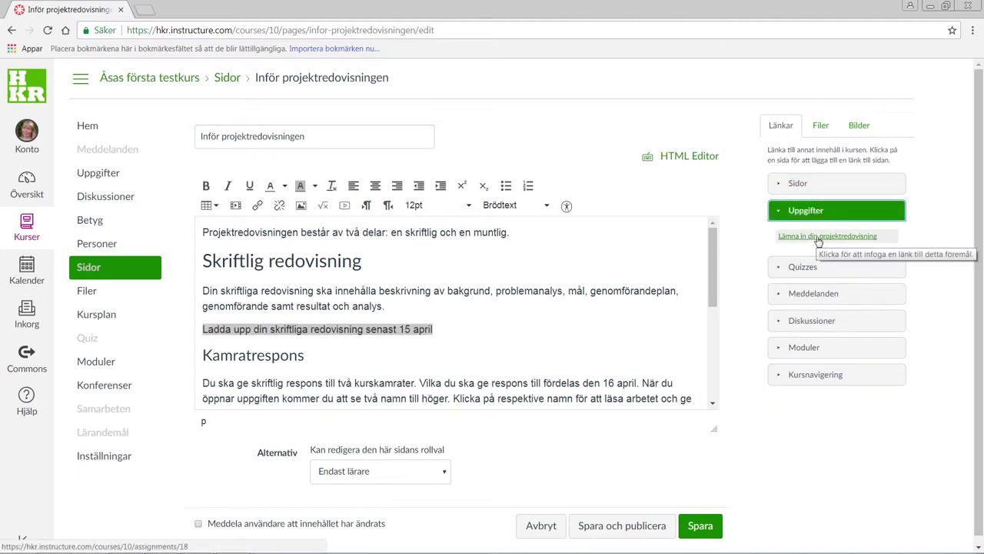
left_click(819, 238)
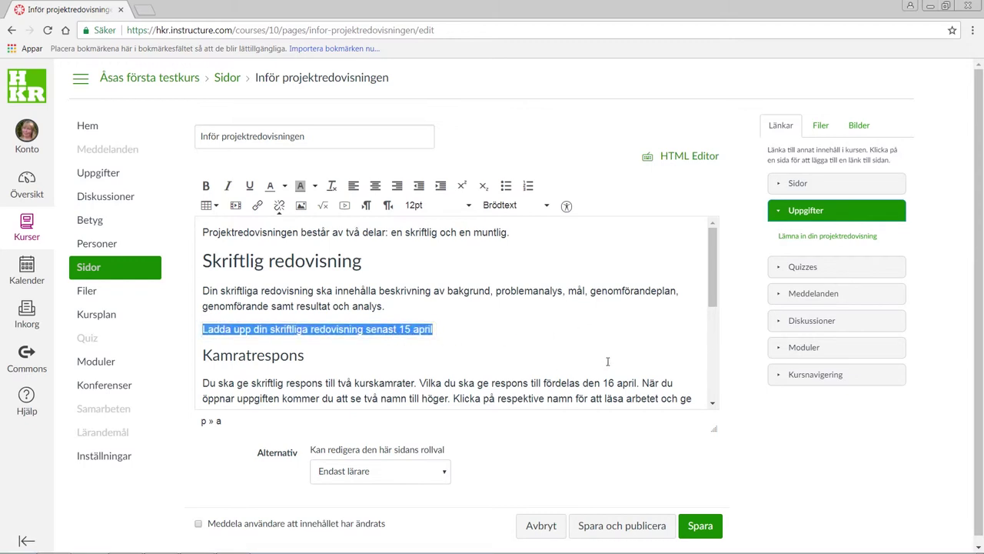
Step: Insert an orange-pink rose picture from a Flickr search for "rose" above "Lycka till!", and save and publish the page
left_click_drag(714, 304, 595, 394)
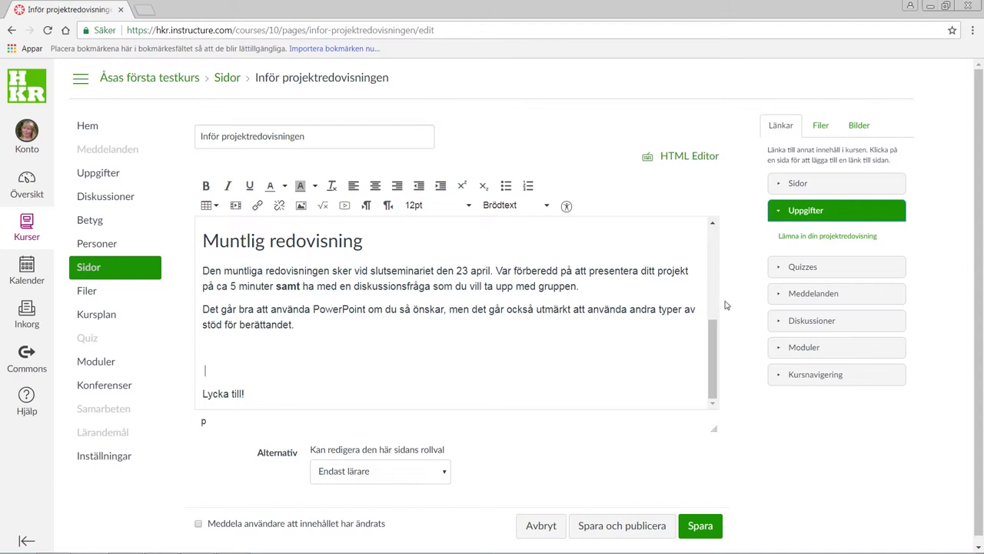
left_click(860, 127)
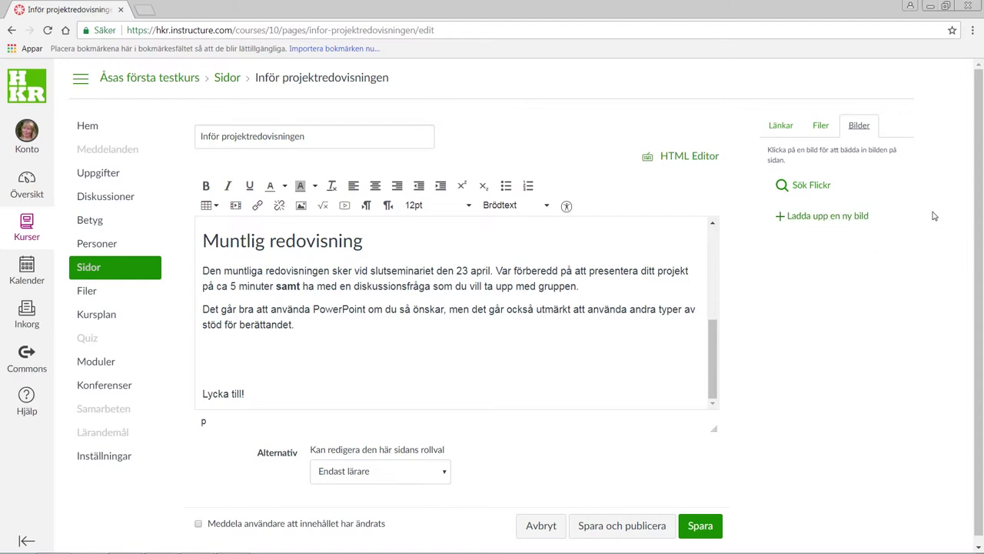
left_click(804, 192)
left_click(807, 252)
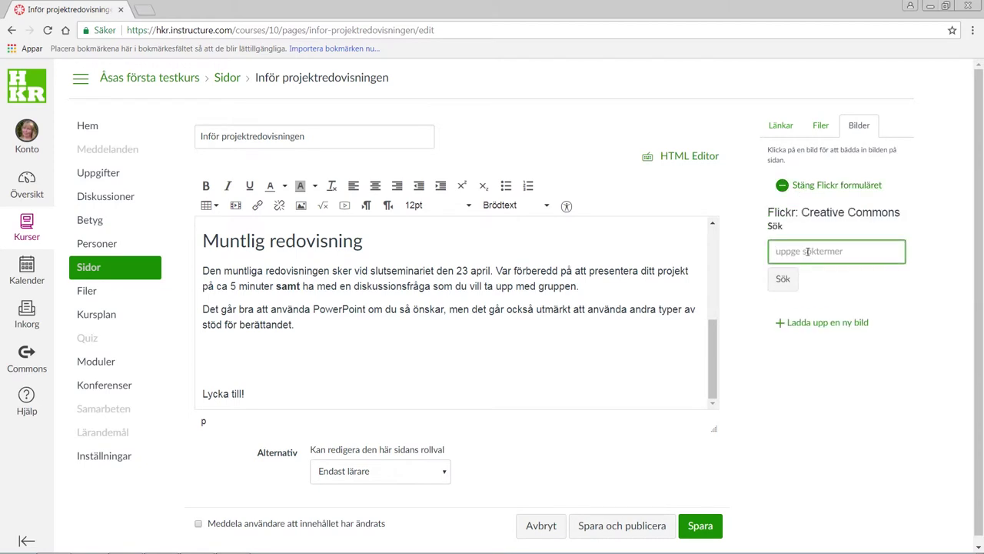
type("rose")
left_click(782, 279)
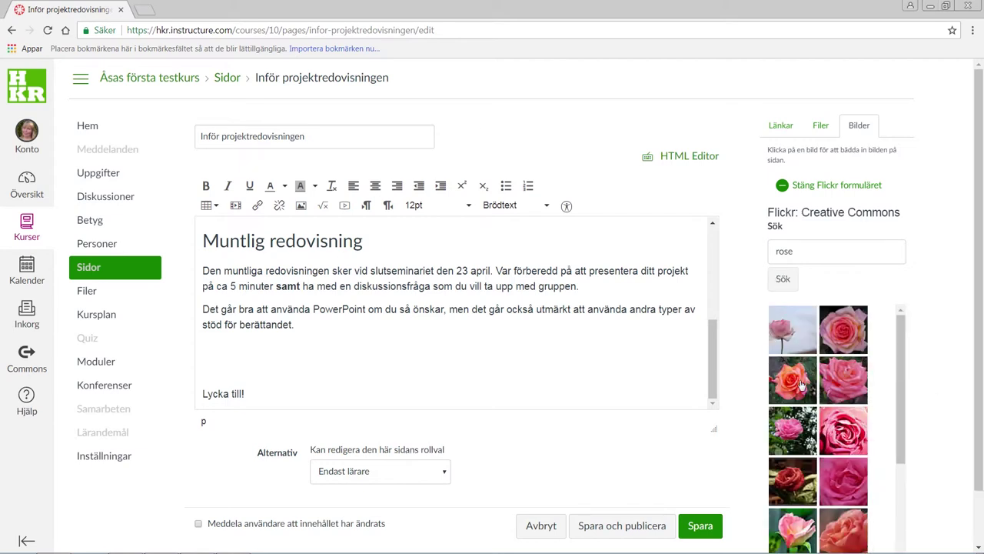
left_click(792, 382)
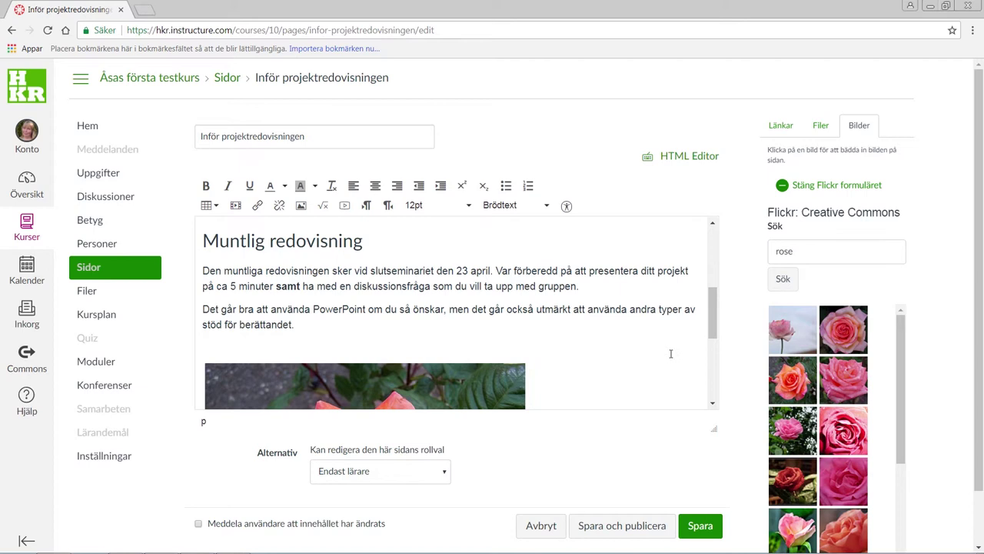
scroll(713, 330, "down", 3)
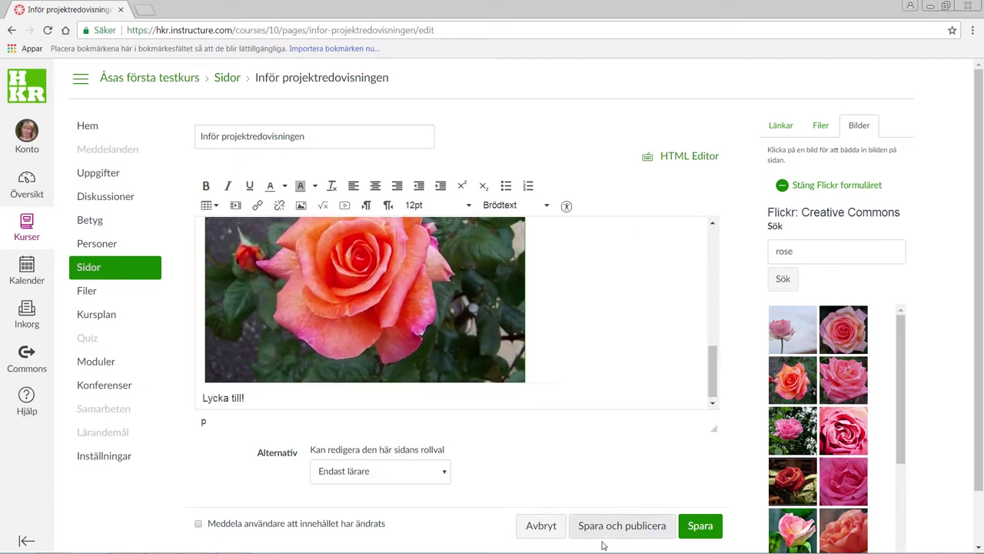
left_click(629, 531)
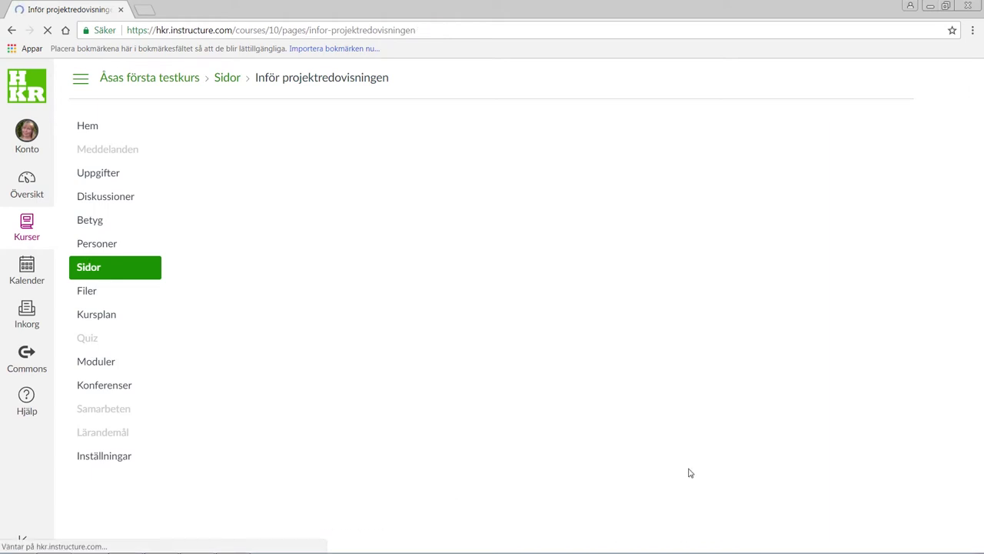
scroll(817, 407, "down", 1)
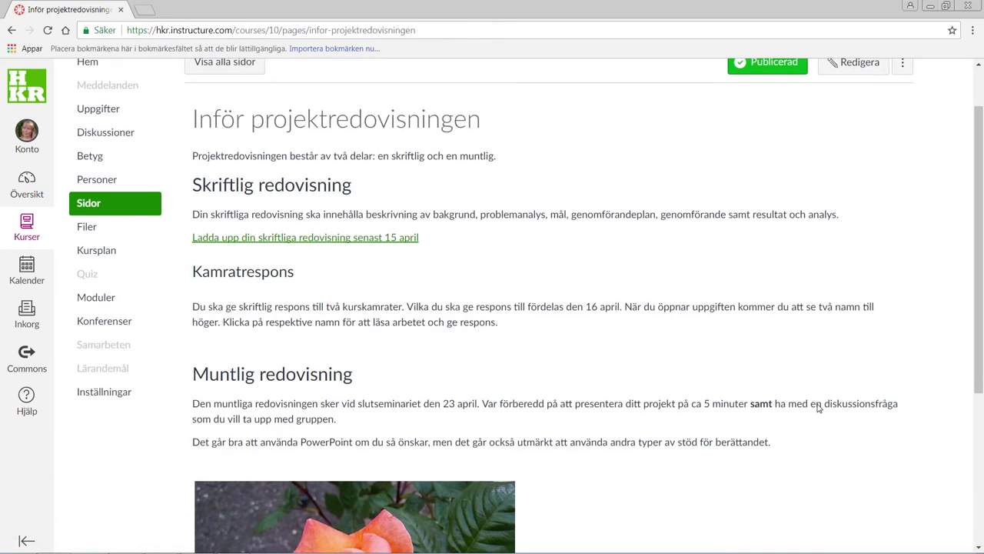
Step: Edit Lämna in din projektredovisning, entering "Här lämnar du in din skriftliga redovisning. Det är också här du kommer att få de arbeten du ska ge respons på."
left_click(93, 304)
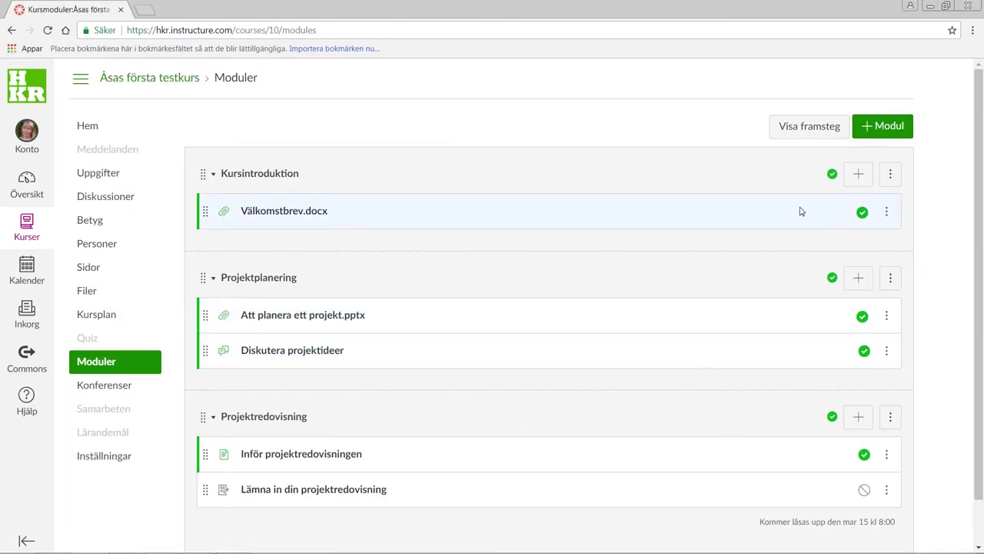
left_click(348, 491)
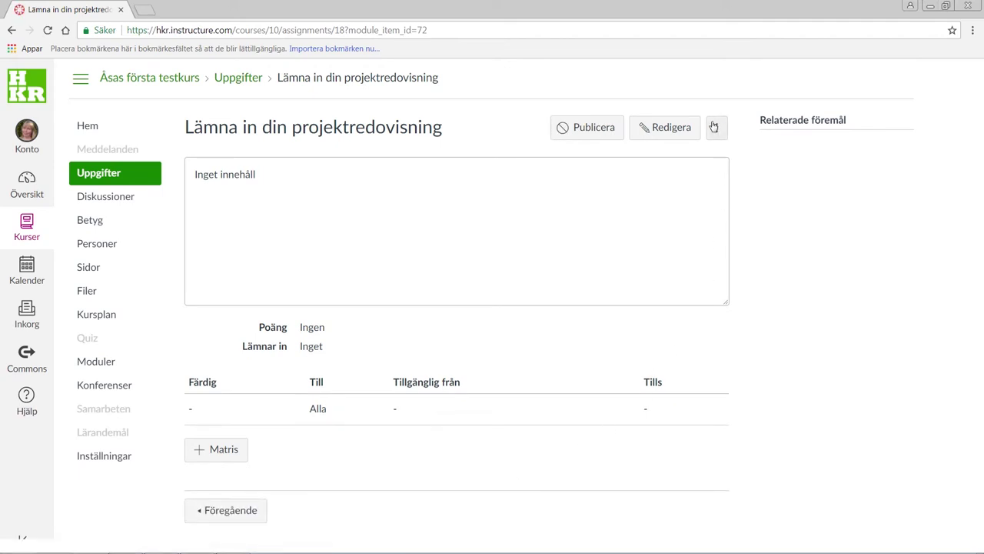
left_click(667, 129)
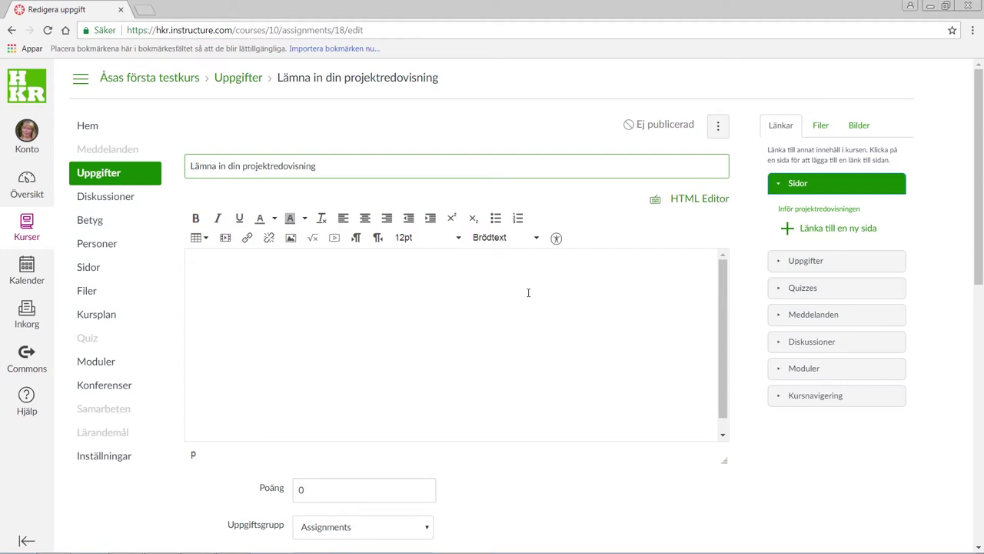
left_click(516, 292)
type("Här ")
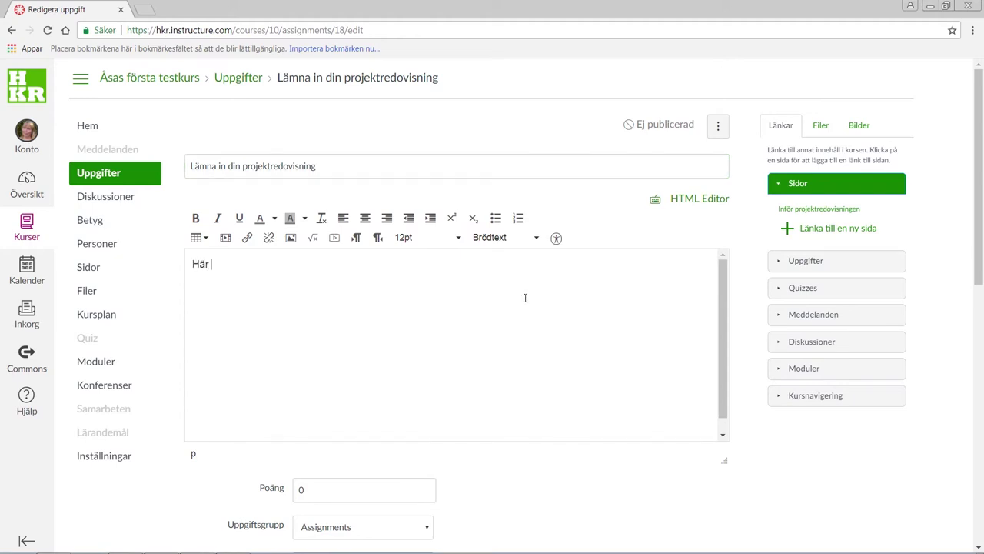
type("lämnar du in din skriftliga redovisning. Det är också här du kommer att få de arbeten du ska ge respons på.")
Step: Show the assignment's result as Färdig/Ofärdig and set the submission type to Online with Ladda upp fil
left_click_drag(979, 278, 948, 428)
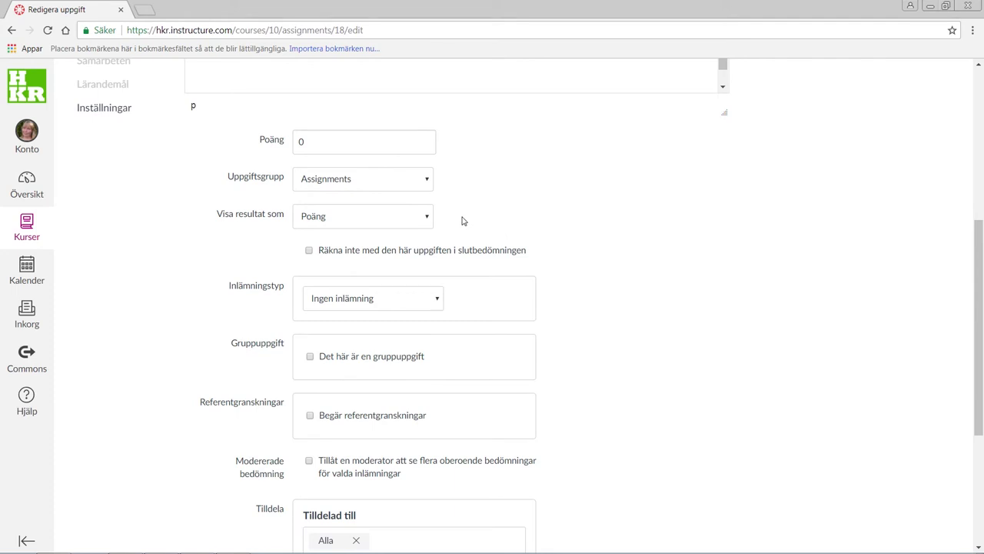
left_click(422, 220)
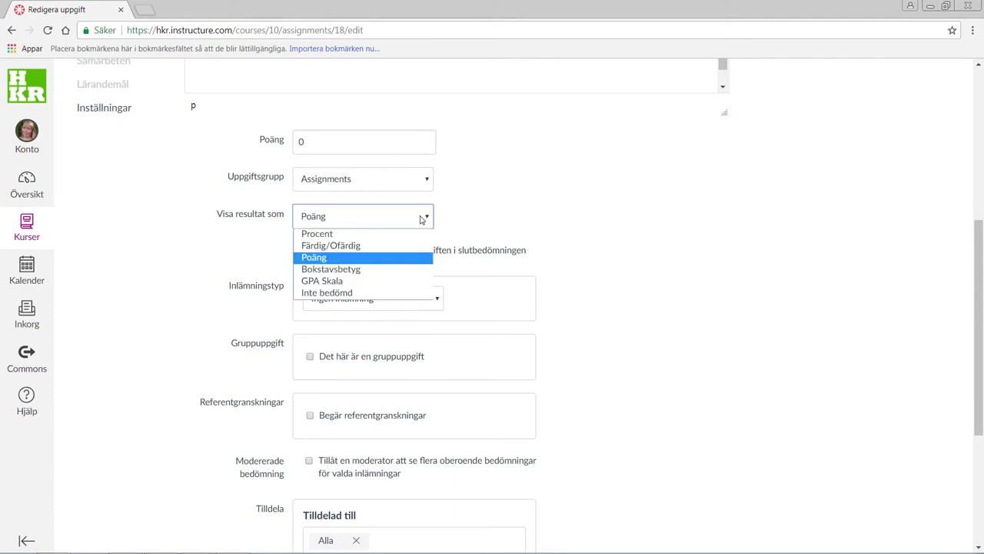
left_click(377, 246)
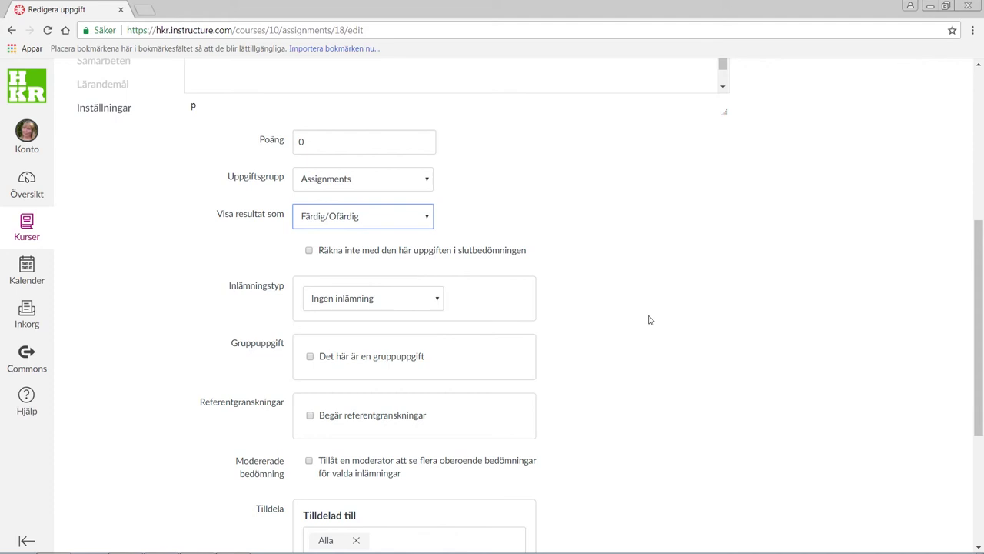
left_click(436, 302)
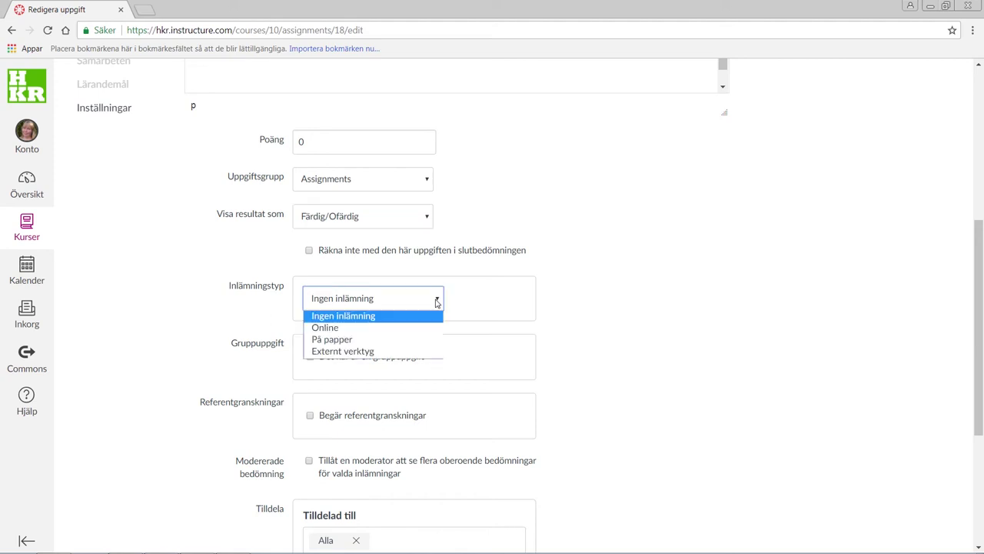
left_click(394, 329)
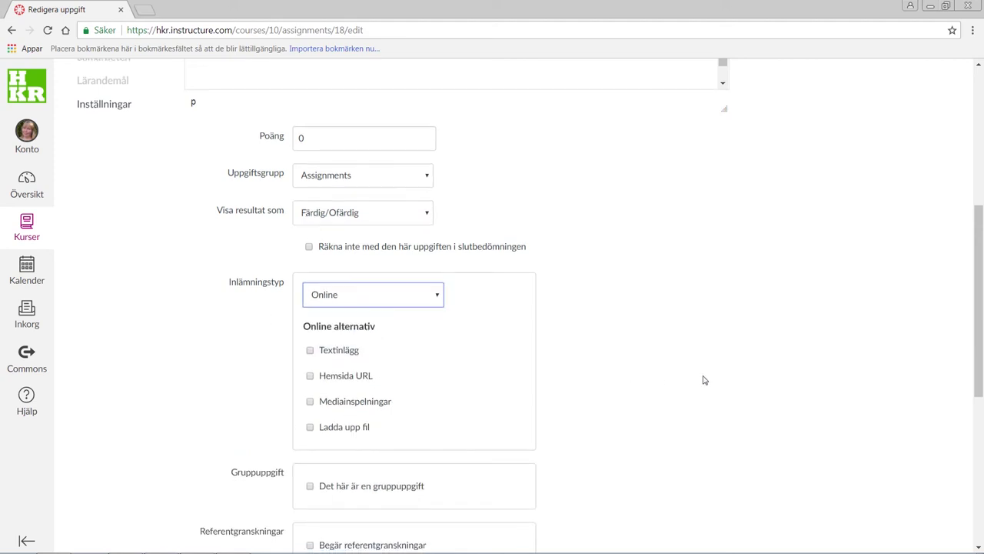
scroll(702, 380, "down", 1)
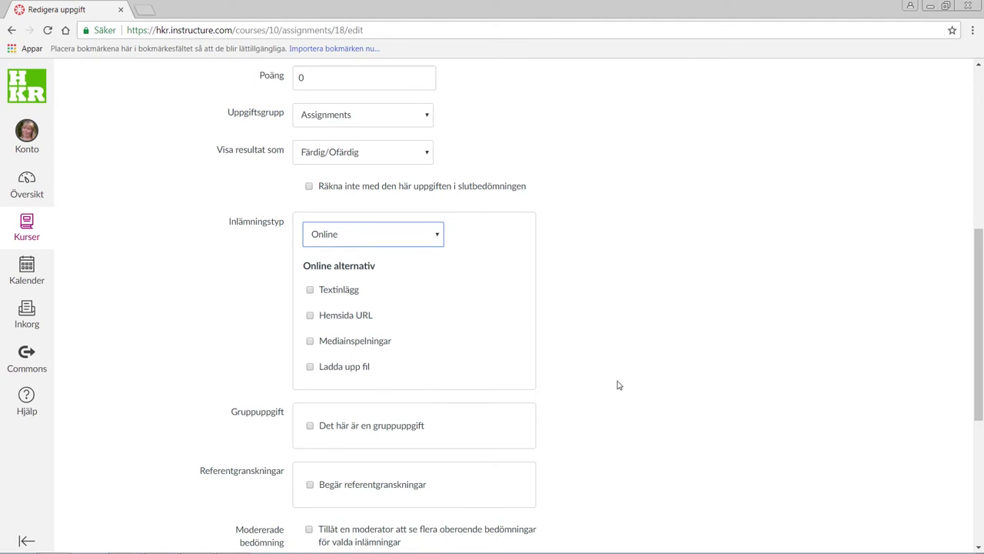
left_click(310, 367)
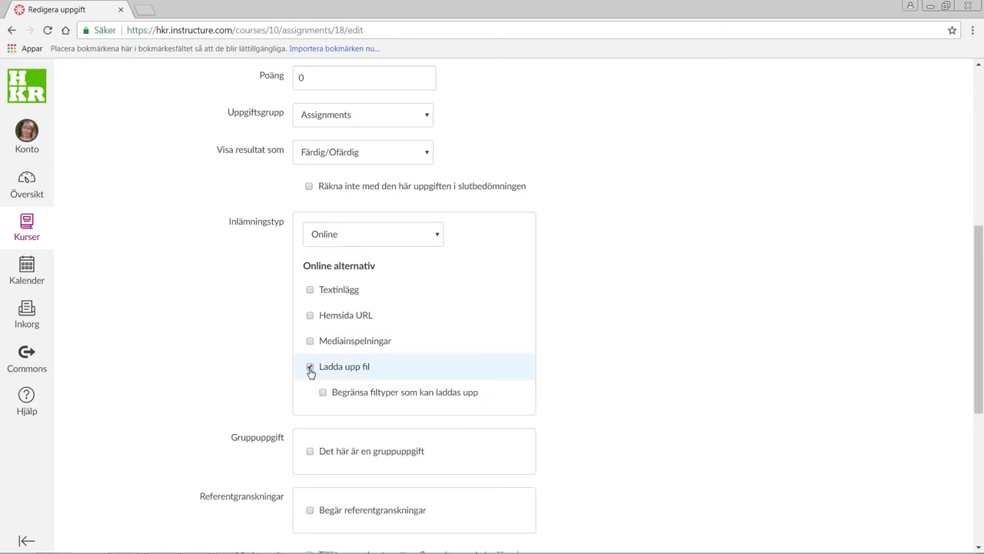
Step: Require peer reviews for the assignment, assigned automatically with 2 reviews per user
scroll(732, 388, "down", 2)
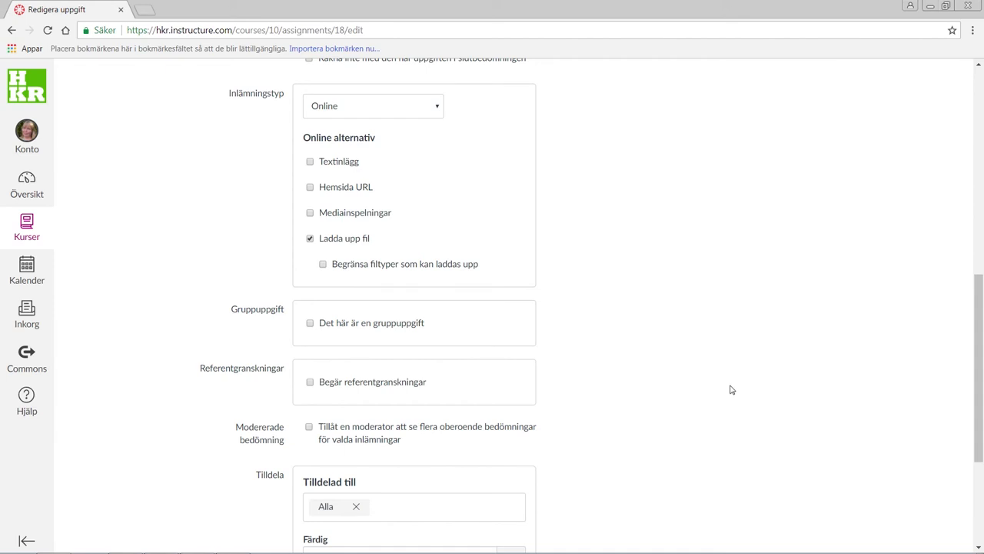
left_click(310, 385)
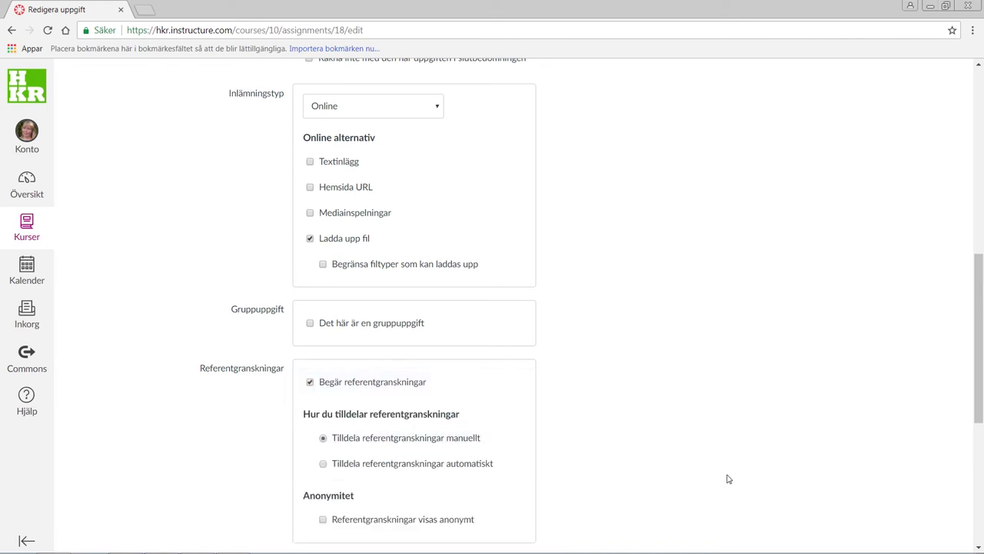
scroll(719, 469, "down", 2)
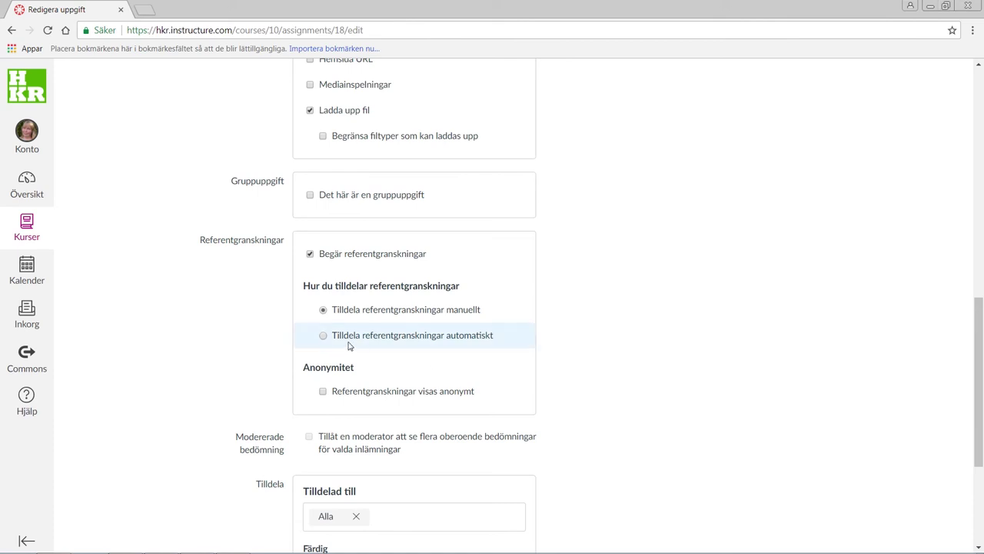
left_click(324, 337)
double_click(341, 385)
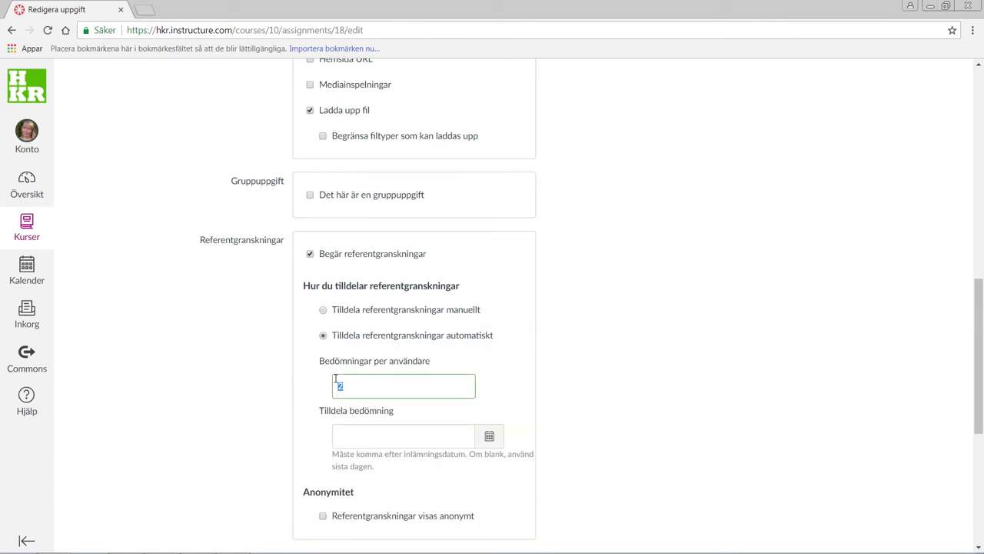
left_click(699, 475)
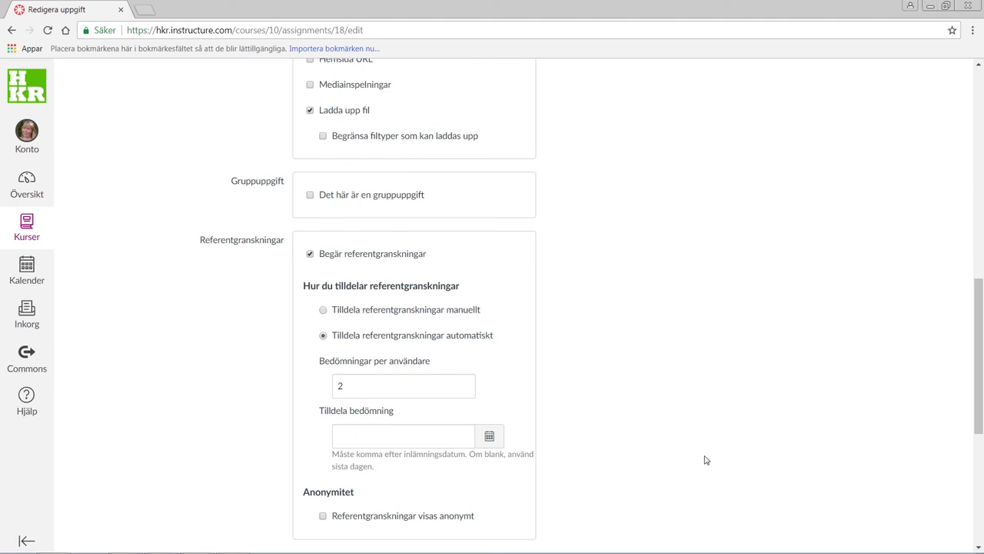
Step: Set the peer review assignment date to 16 April 2018 at 08:00
left_click(489, 436)
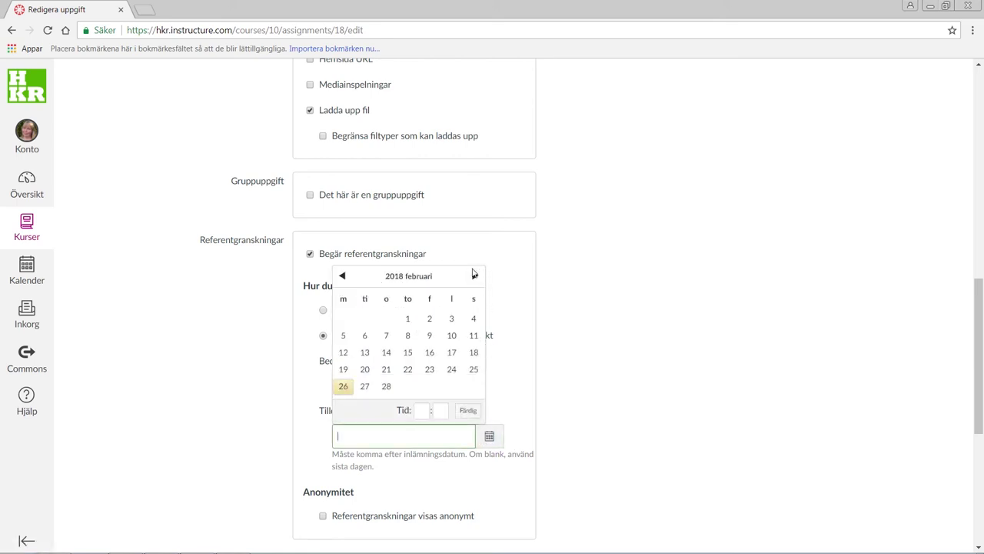
left_click(474, 275)
left_click(474, 277)
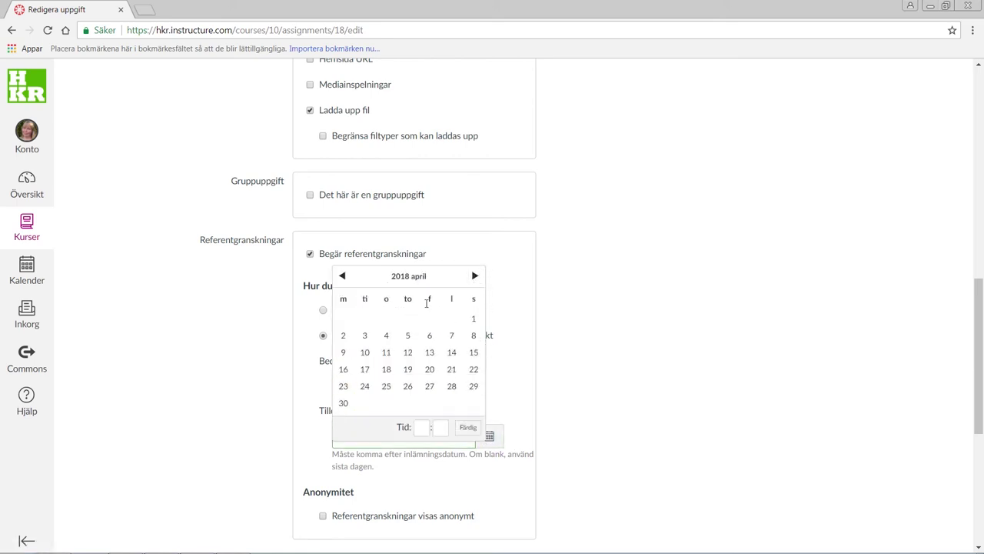
left_click(343, 370)
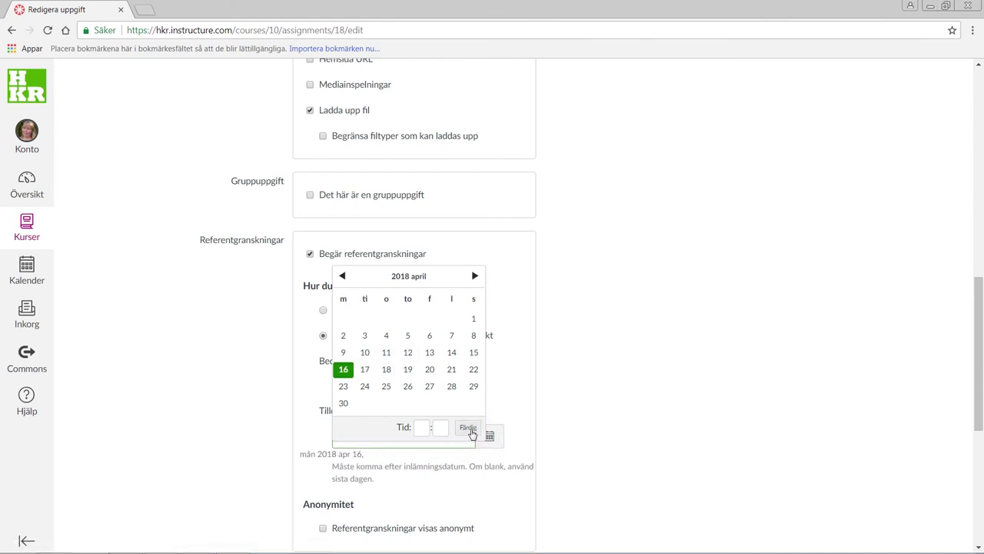
left_click(421, 427)
type("08")
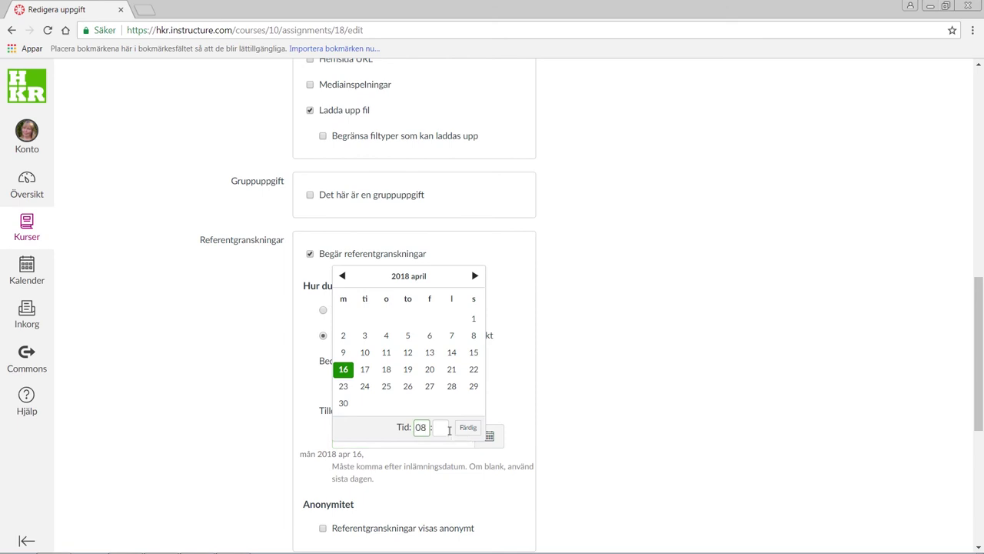
left_click(442, 428)
left_click(467, 428)
Step: Set the assignment's due date and availability end to 15 April 2018 at 23:59, and save and publish it
scroll(680, 416, "down", 3)
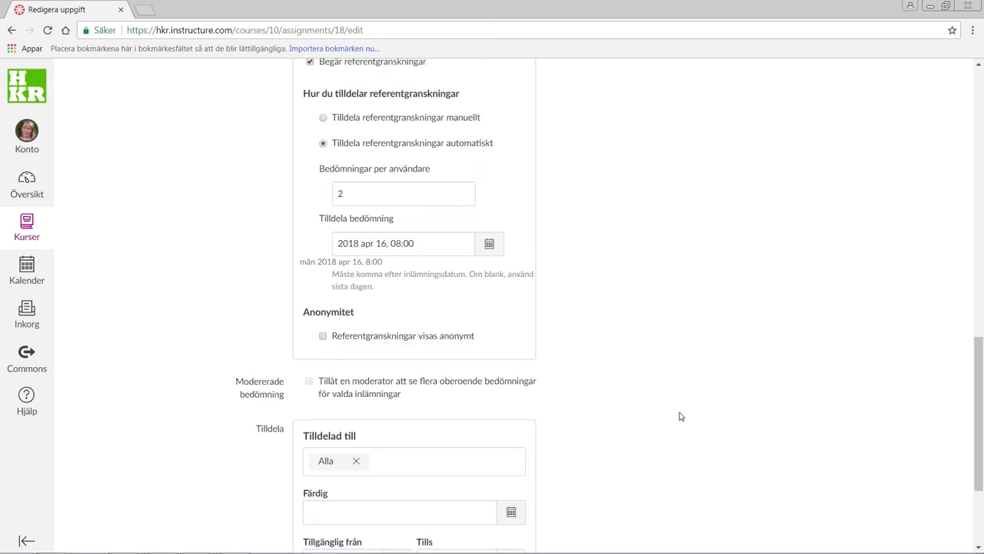
scroll(683, 398, "down", 2)
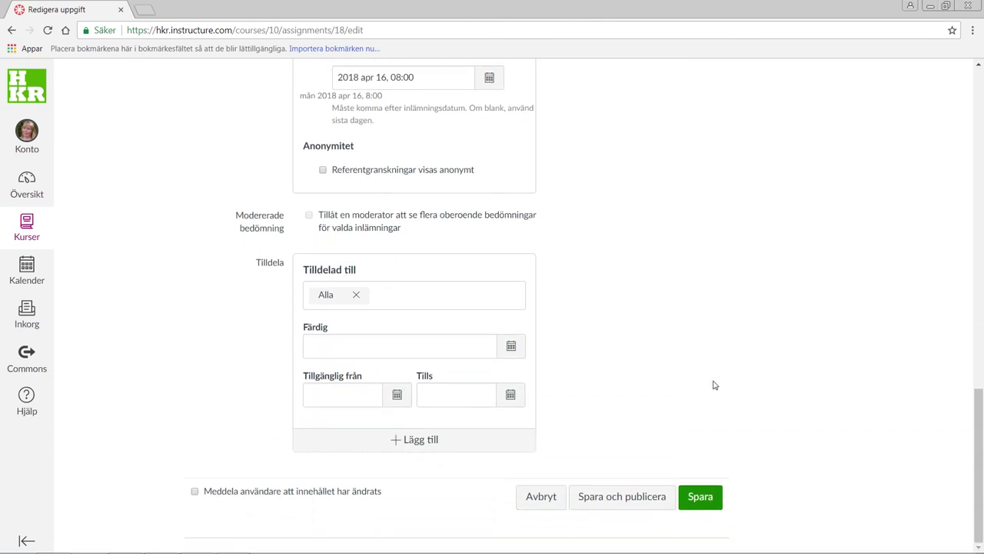
left_click(511, 348)
left_click(446, 370)
left_click(446, 370)
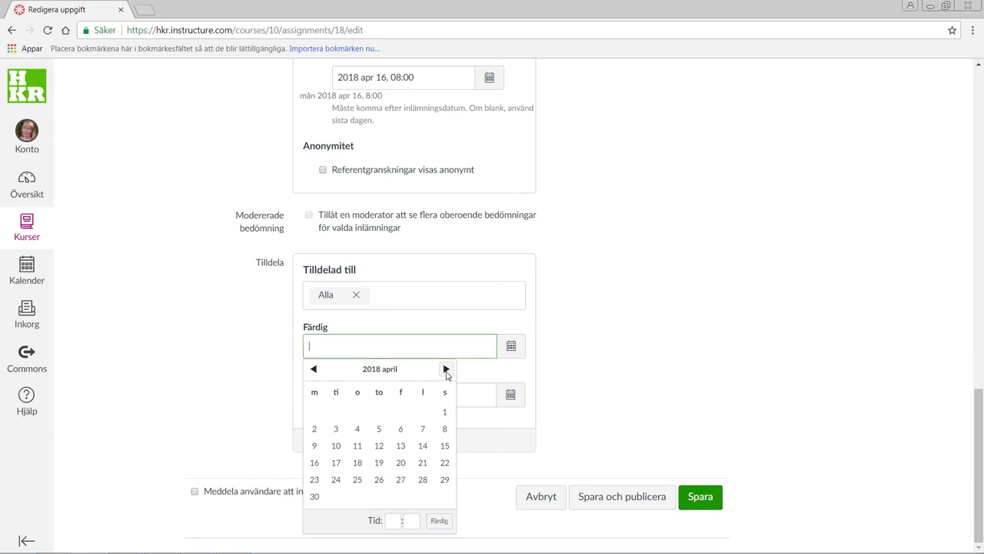
left_click(444, 446)
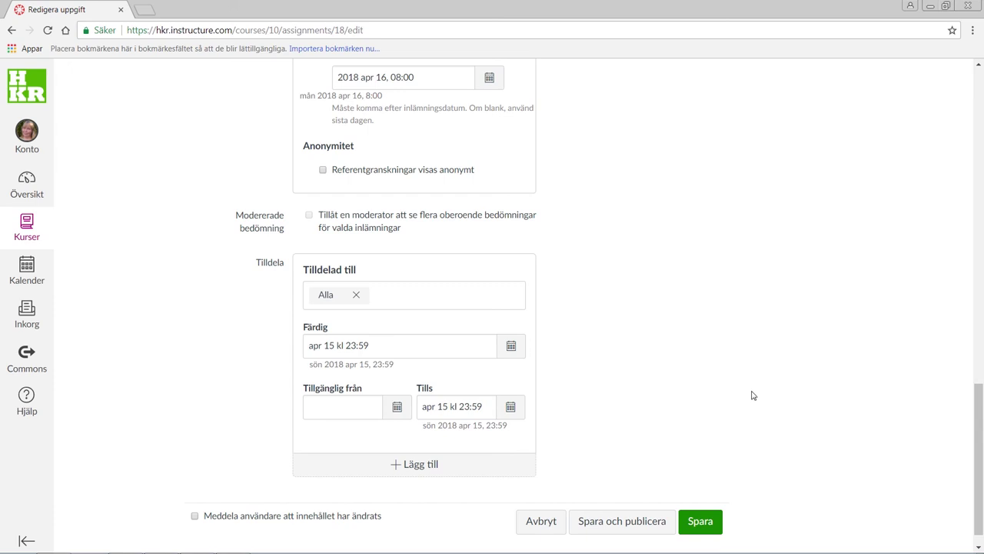
left_click(634, 523)
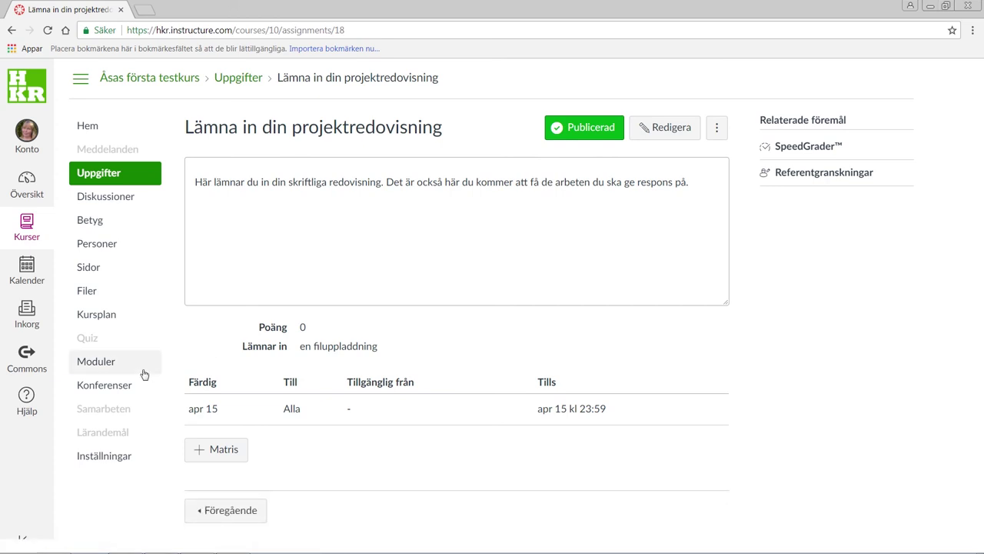
Step: Open the course's modules list and check the publication status of its modules and items
left_click(118, 370)
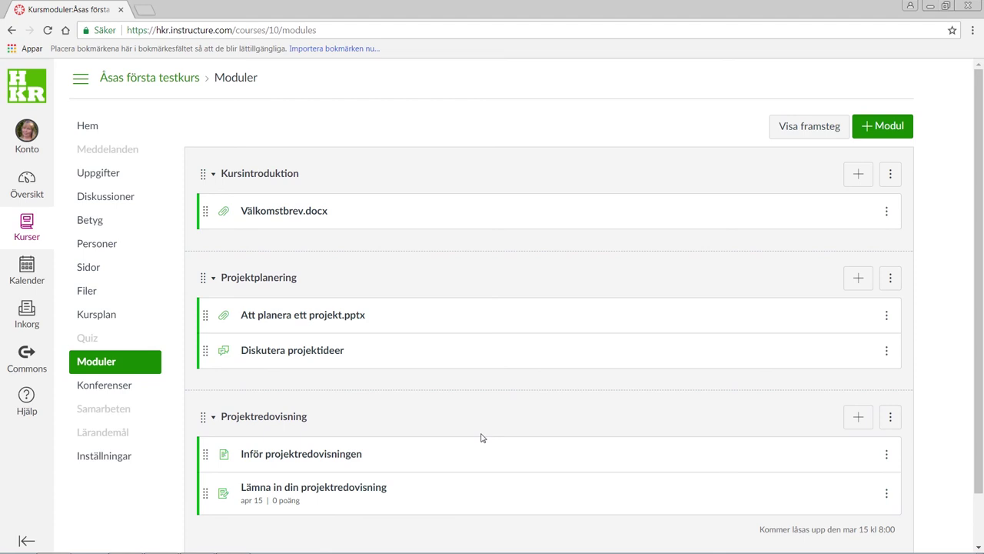
scroll(945, 436, "down", 1)
scroll(946, 436, "up", 1)
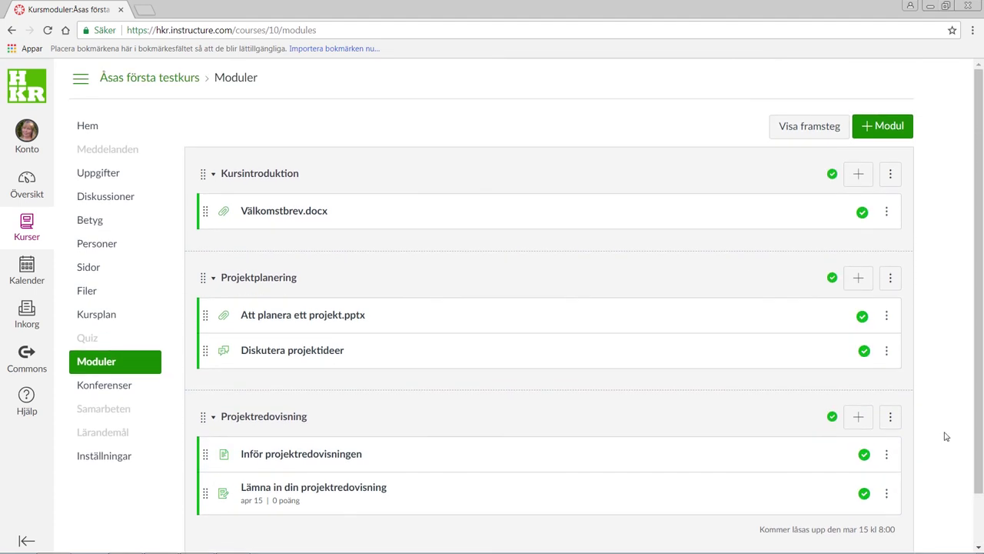